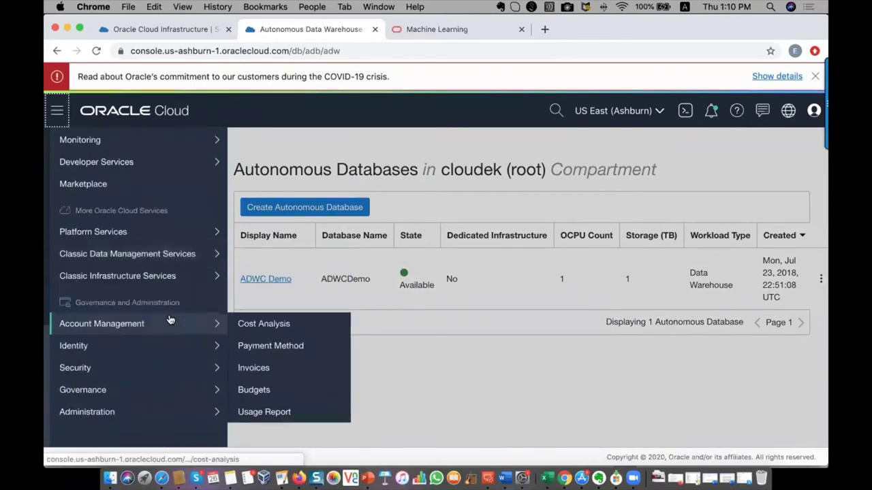
Scroll through the navigation menu, then dismiss it to return to the Autonomous Databases list with ADWC Demo
scroll(170, 318, up, 10)
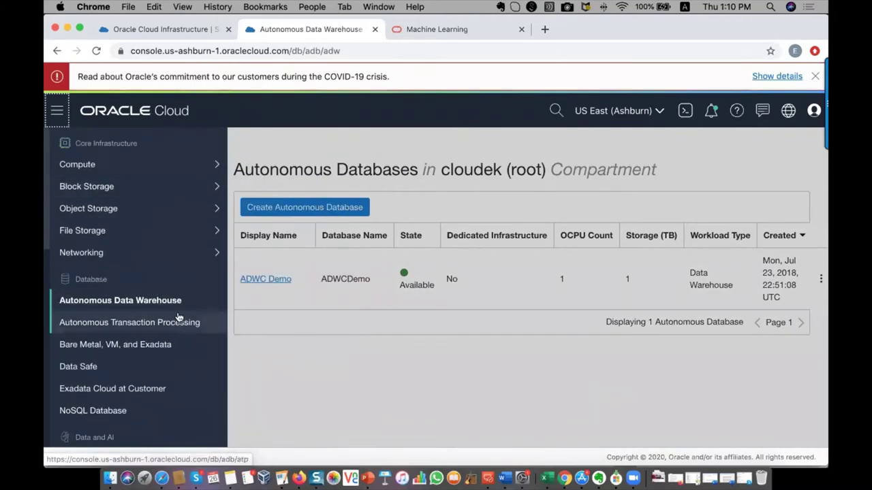
scroll(171, 331, down, 3)
scroll(171, 332, down, 5)
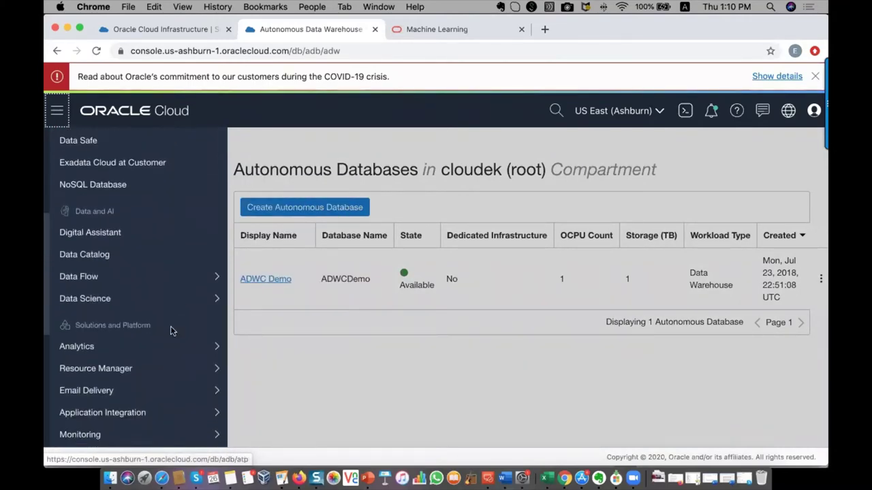
scroll(147, 284, down, 1)
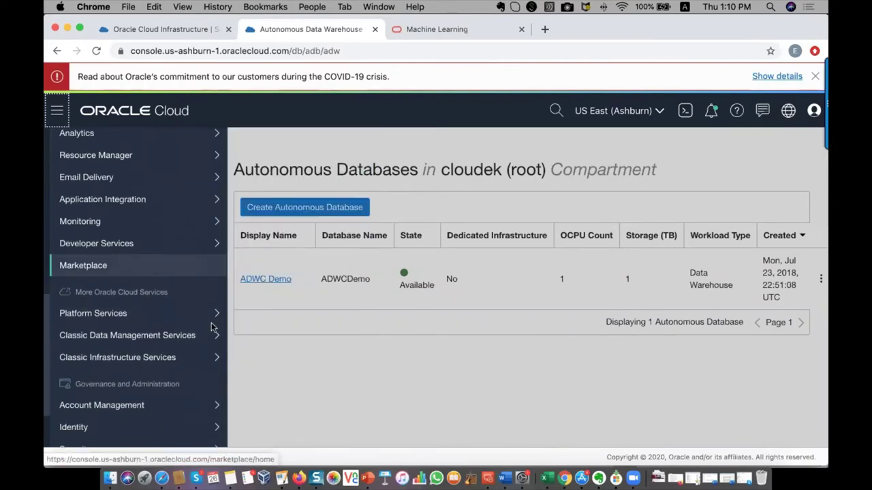
mouse_move(214, 313)
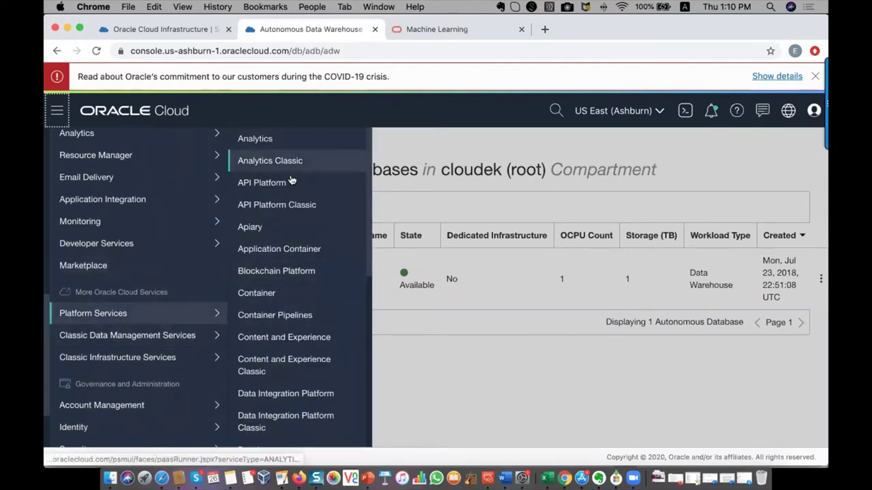
scroll(301, 397, down, 4)
scroll(302, 397, down, 2)
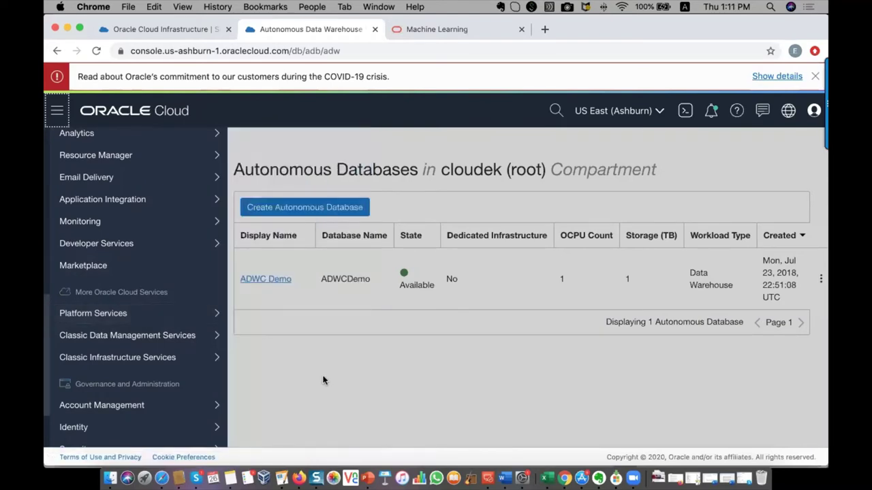
click(323, 379)
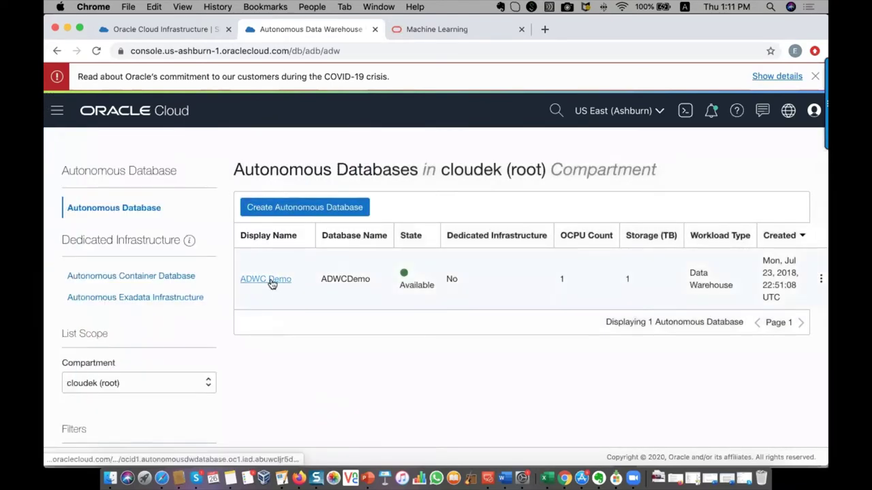
Open the Create Autonomous Database form and review its Data Warehouse, Shared Infrastructure and 19c defaults
click(312, 206)
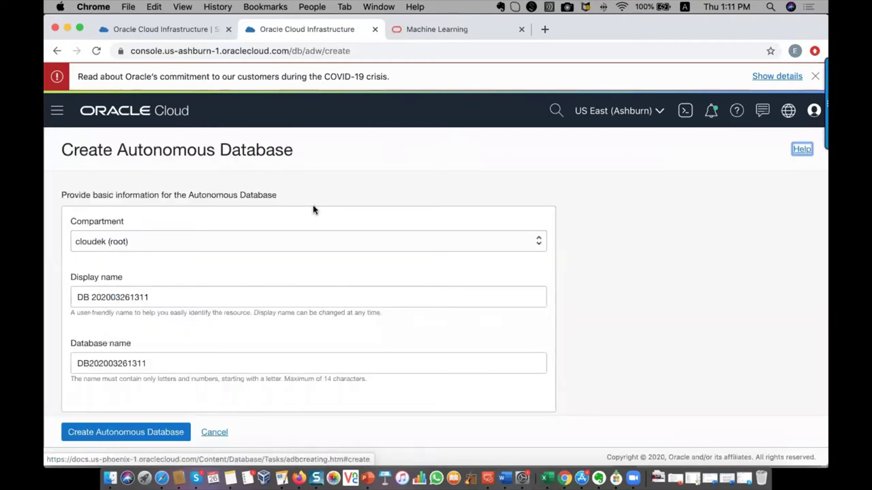
scroll(310, 208, down, 2)
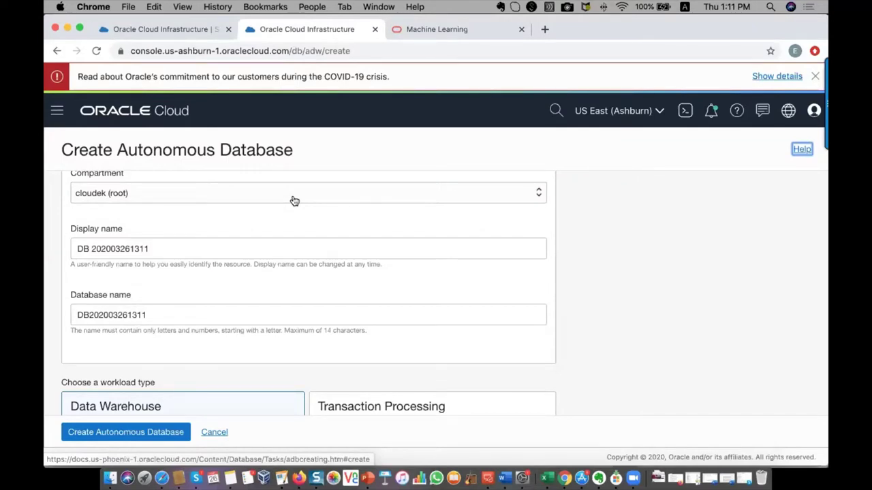
scroll(254, 228, down, 1)
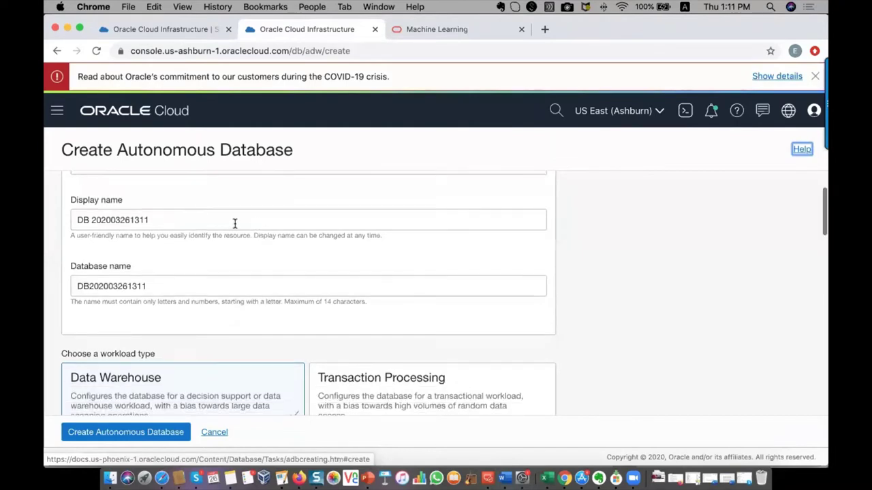
drag(107, 220, 171, 229)
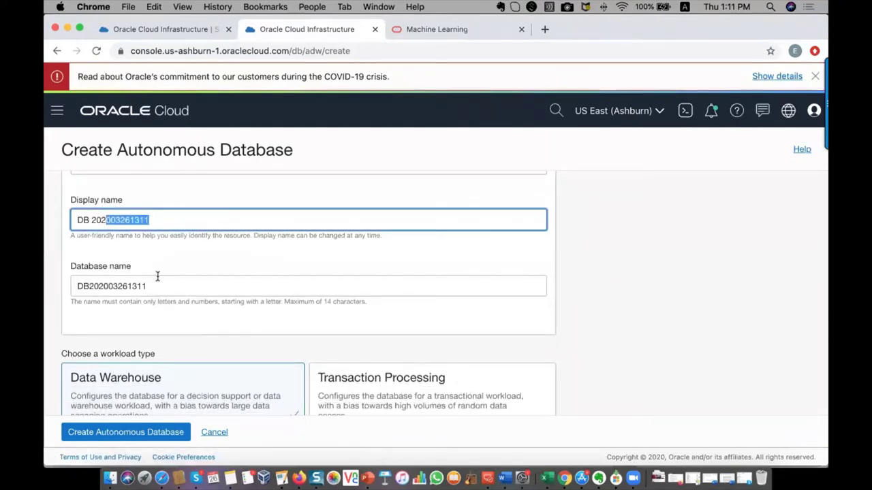
scroll(150, 302, down, 2)
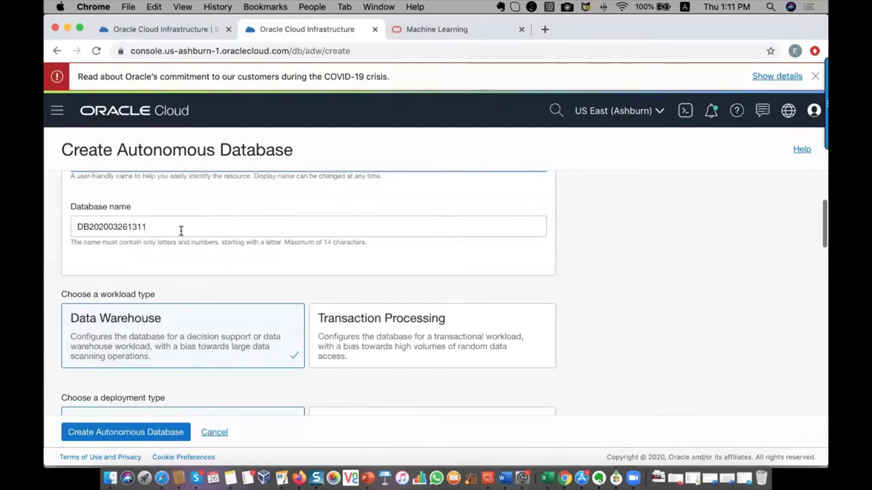
scroll(206, 235, down, 2)
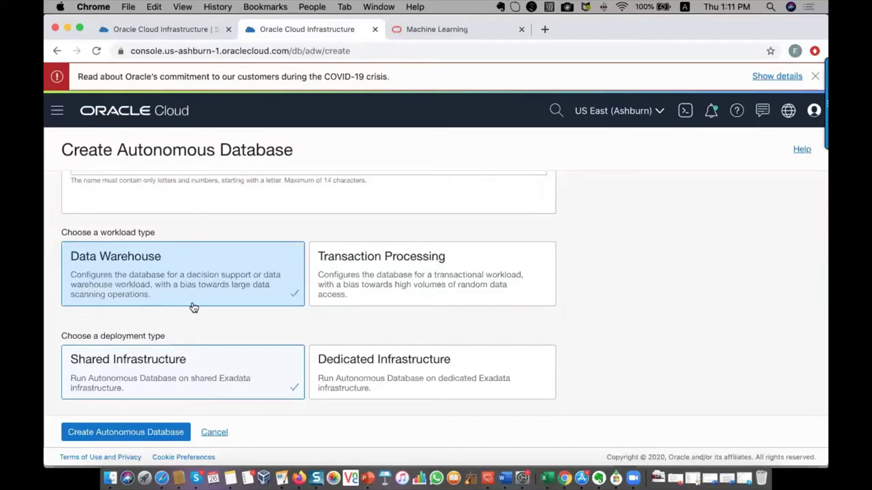
scroll(192, 308, down, 2)
scroll(193, 308, down, 2)
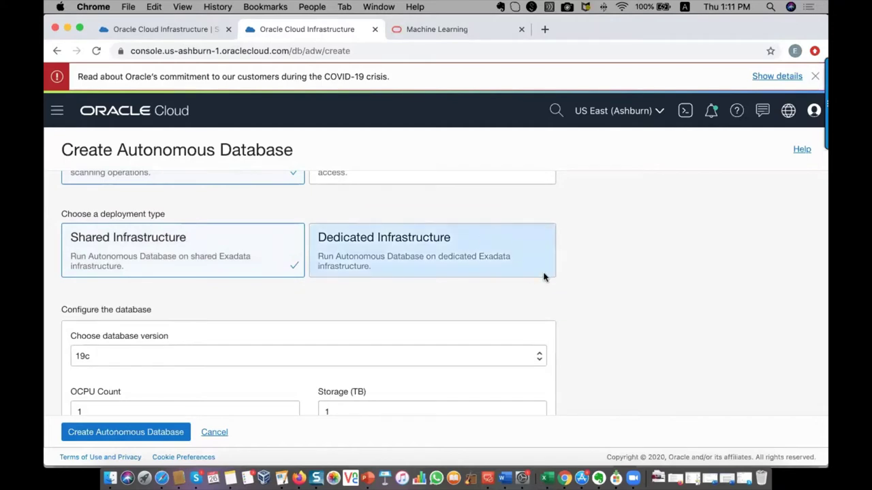
scroll(586, 282, down, 1)
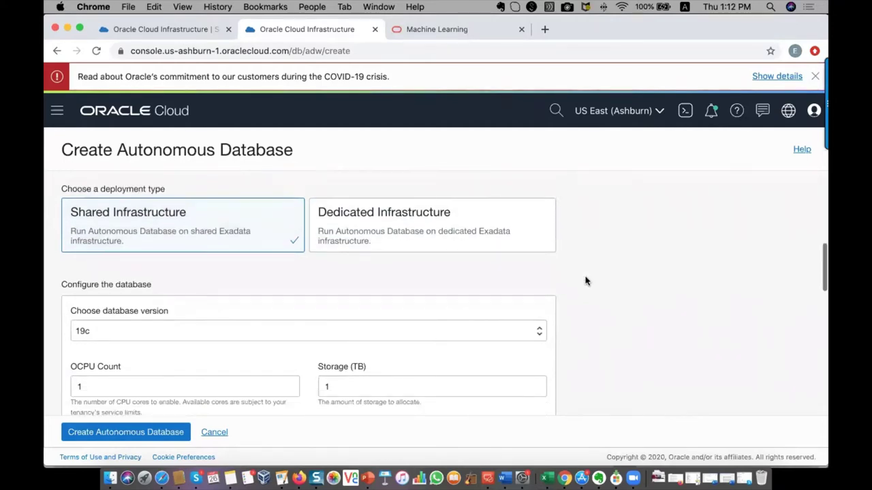
Keep database version 19c and uncheck Auto scaling, leaving 1 OCPU and 1 TB storage
scroll(586, 280, down, 2)
click(518, 276)
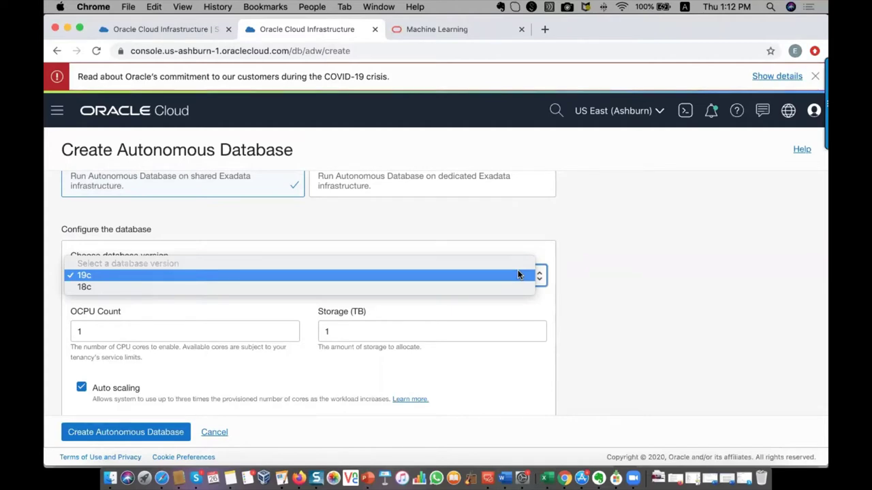
click(584, 282)
scroll(391, 331, down, 1)
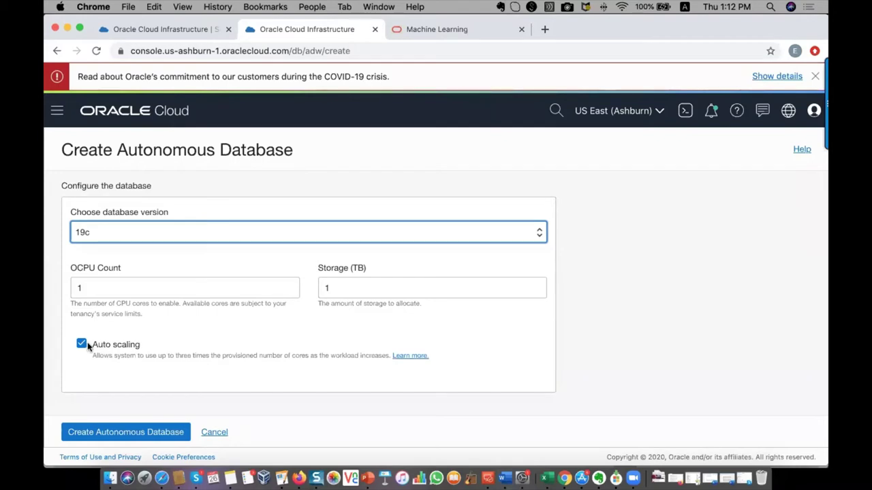
click(82, 346)
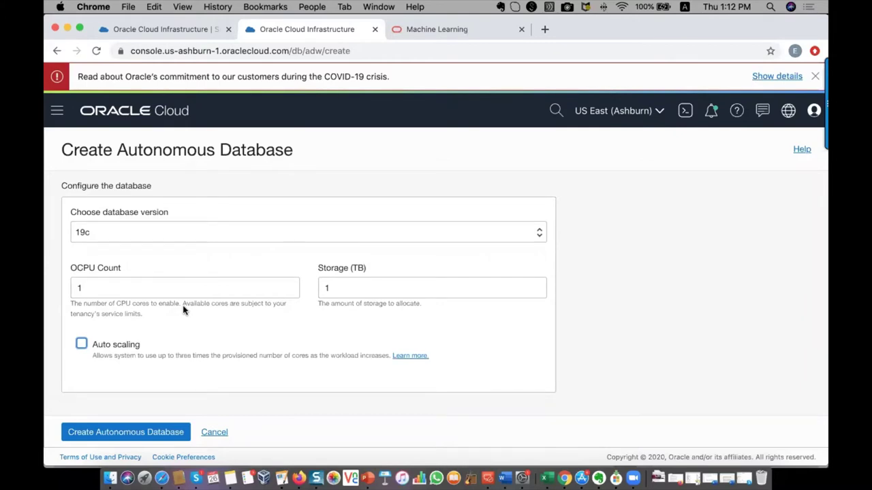
scroll(192, 343, down, 3)
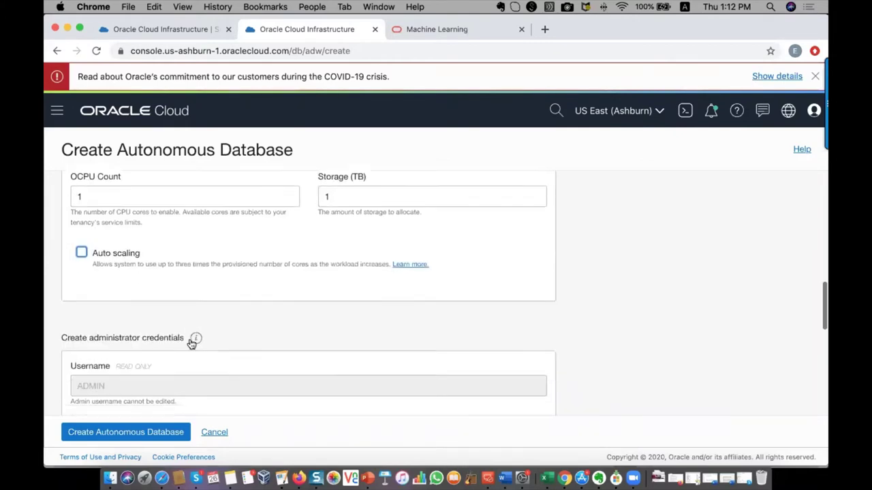
scroll(191, 343, down, 2)
scroll(150, 327, down, 2)
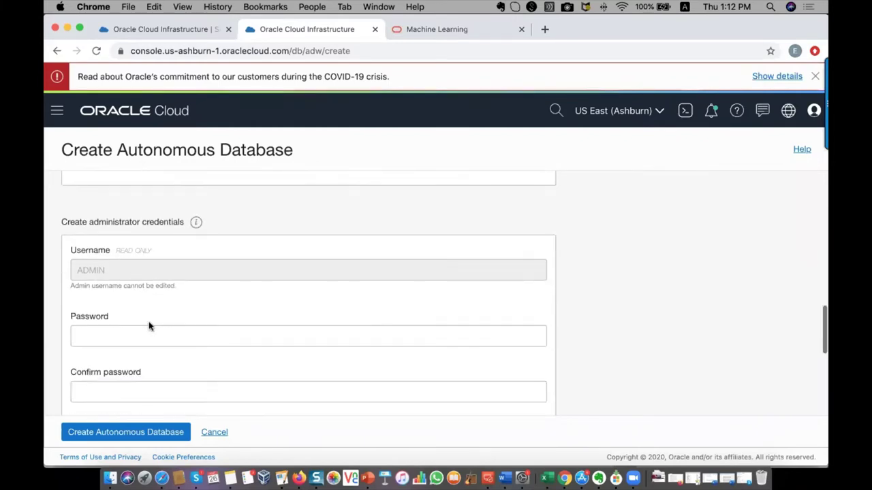
scroll(158, 312, down, 1)
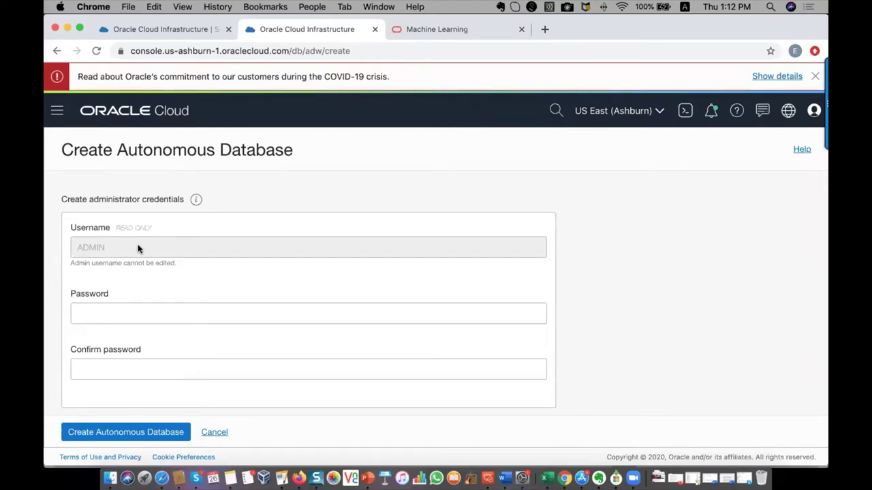
scroll(138, 248, down, 5)
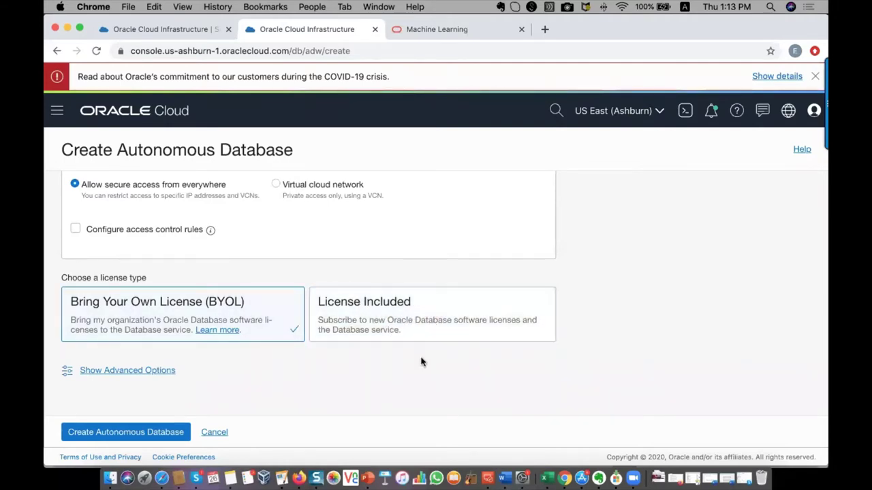
scroll(416, 279, up, 10)
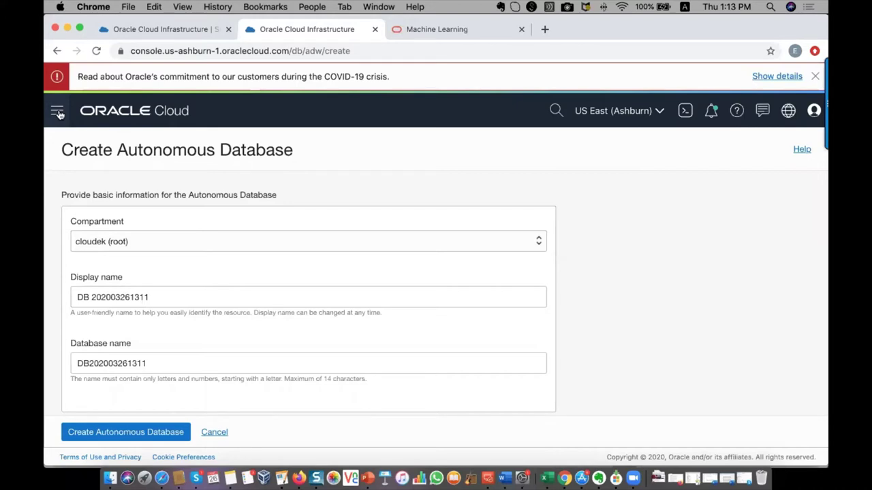
Abandon the create form and go to the Autonomous Data Warehouse list for cloudek (root)
click(57, 111)
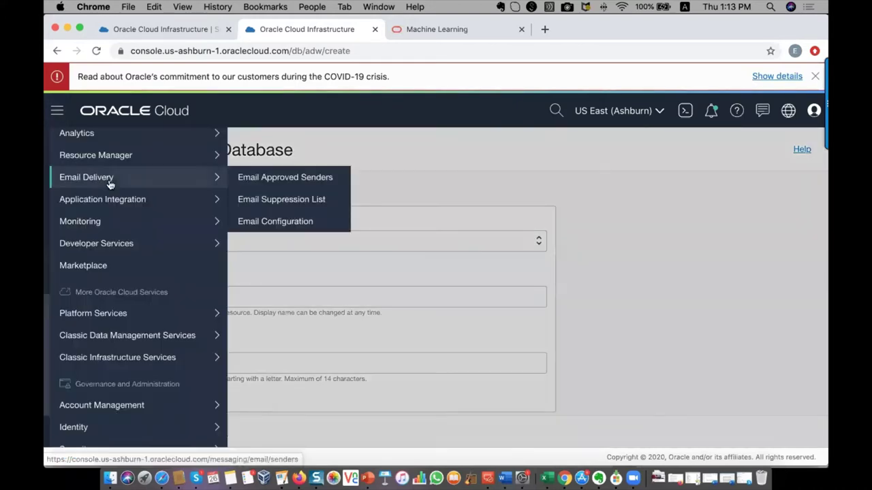
click(353, 152)
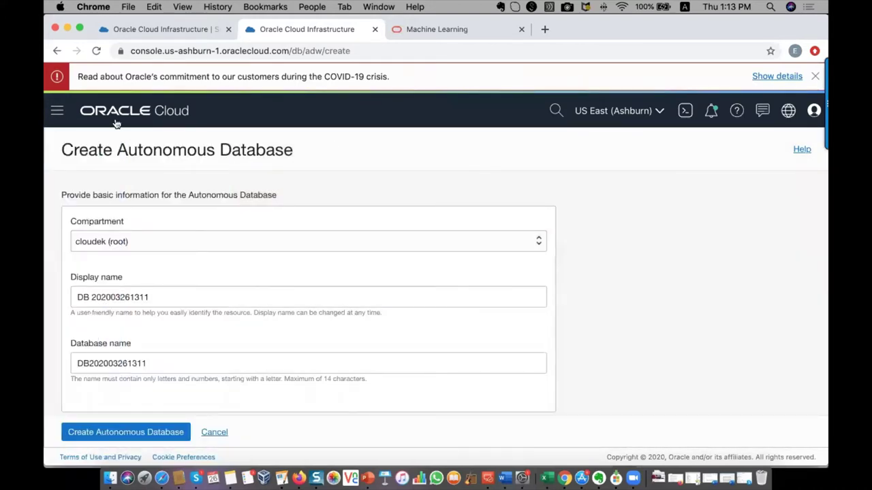
click(58, 113)
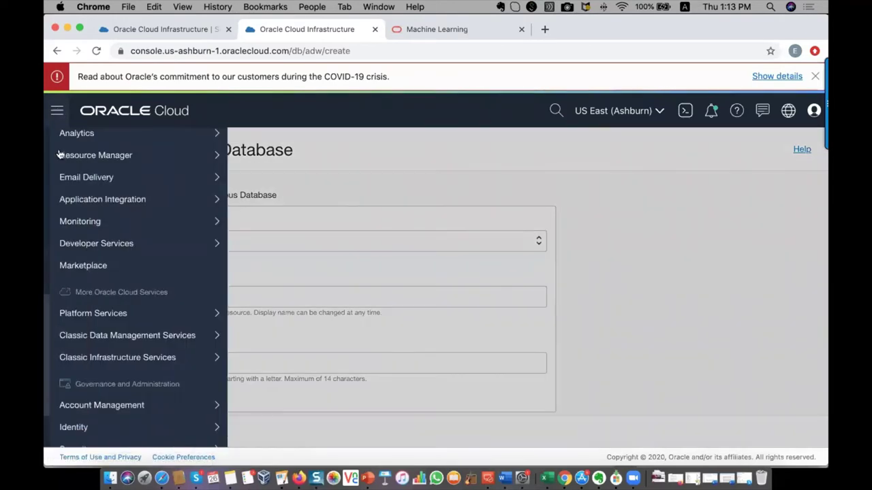
scroll(78, 238, up, 5)
mouse_move(77, 237)
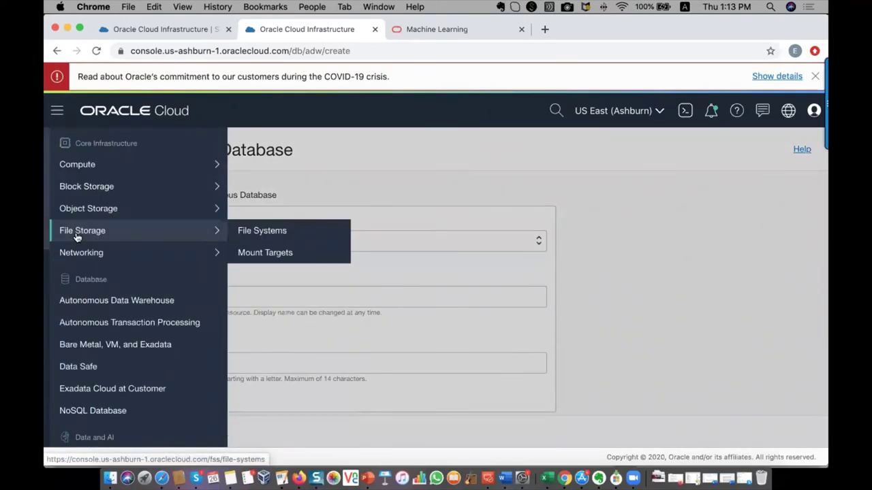
click(115, 304)
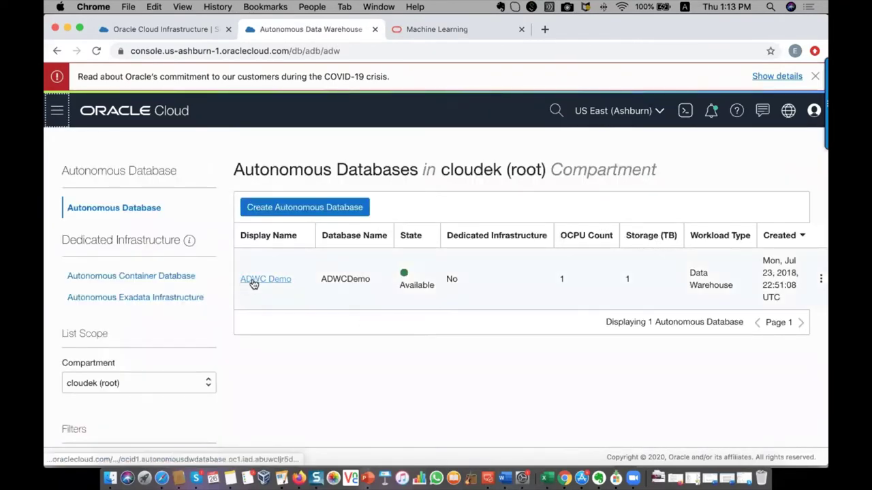
Open the ADWC Demo details page and look over its More Actions list
click(251, 281)
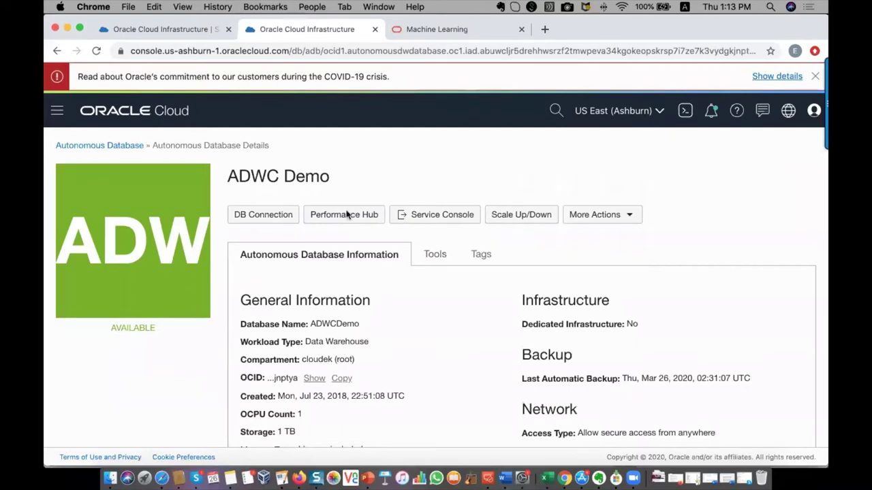
click(633, 216)
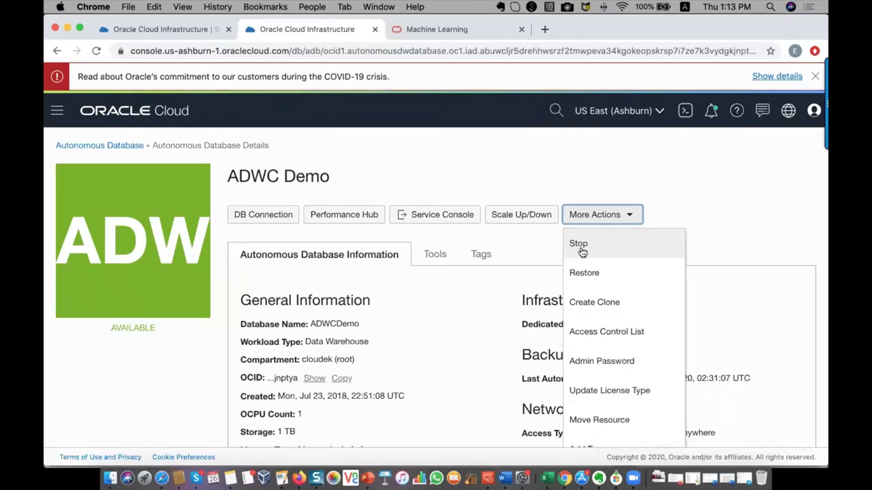
click(707, 248)
Open ADWC Demo's service console, browse Development tools, and reach the Administration page with wallet download
click(448, 219)
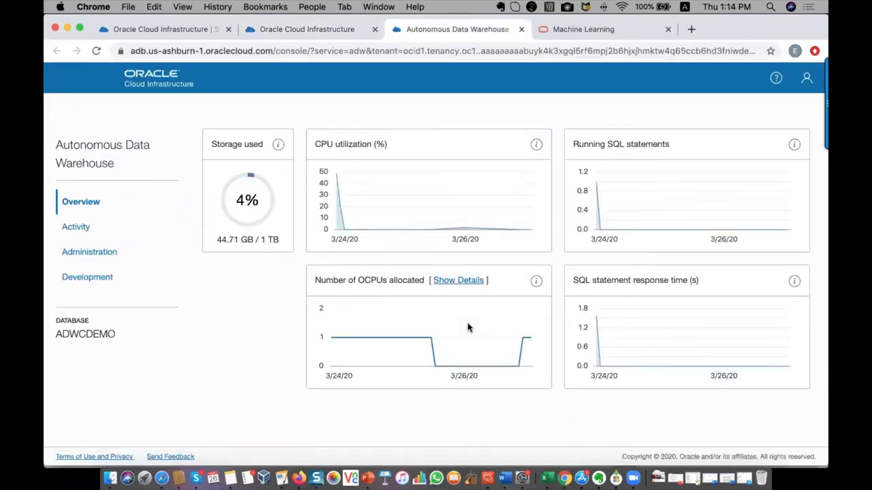
click(104, 278)
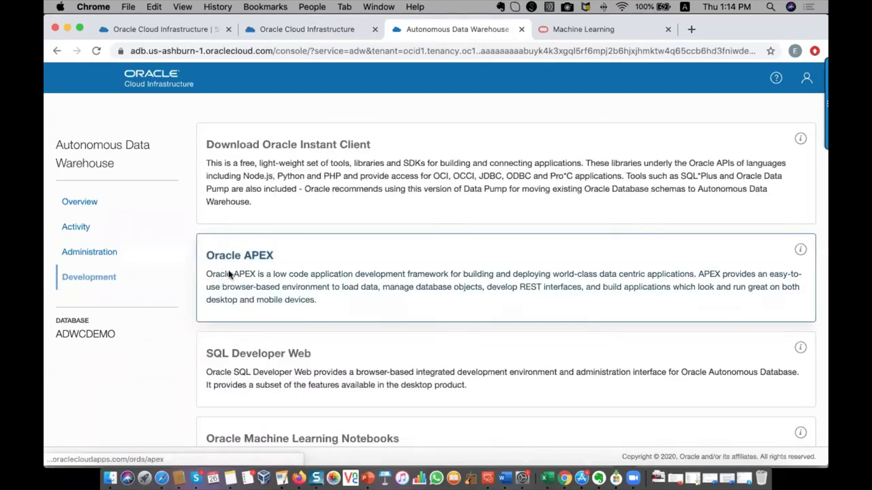
scroll(451, 186, down, 3)
scroll(451, 185, down, 3)
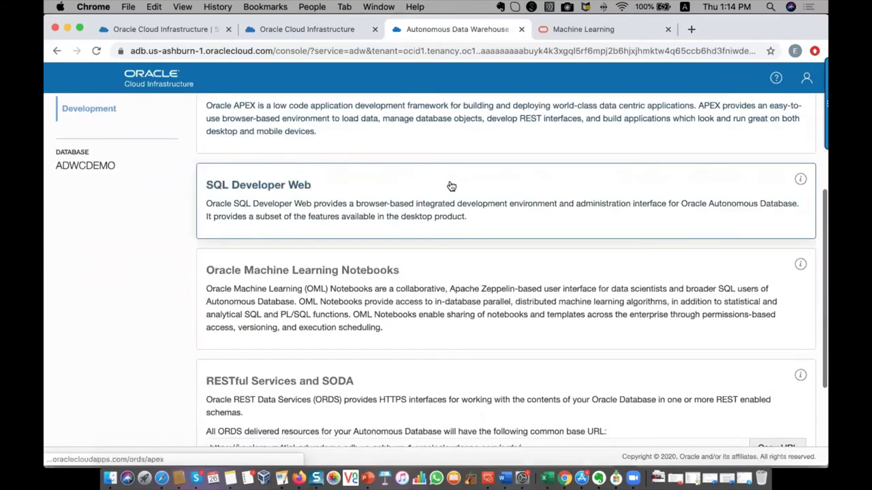
scroll(451, 185, up, 5)
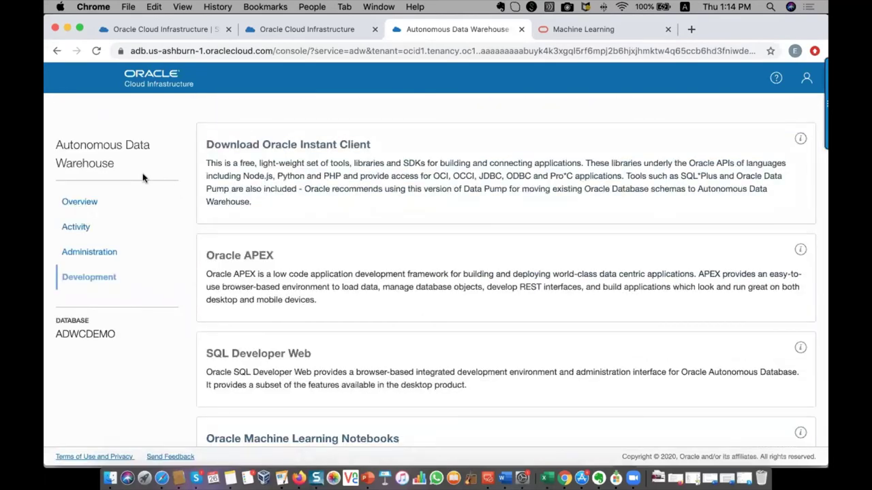
click(77, 252)
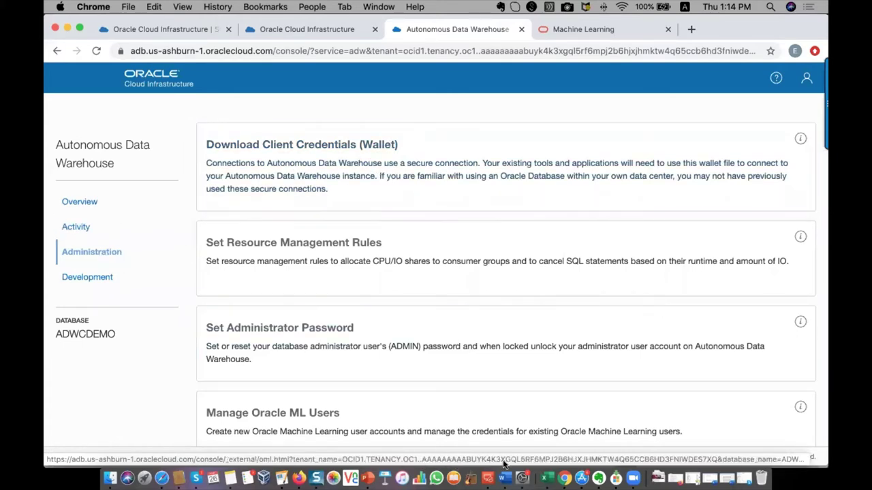
Start the PowerPoint slide show on the Connecting to ADWC slide (slide 12)
click(367, 479)
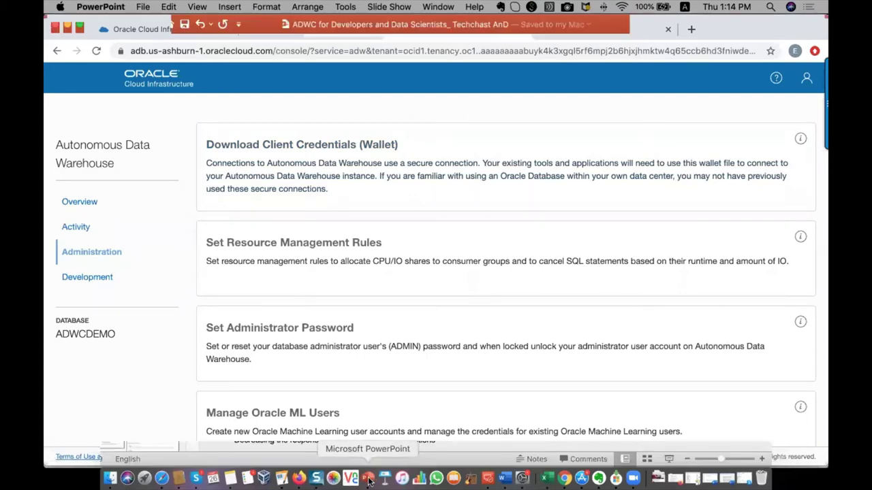
click(145, 362)
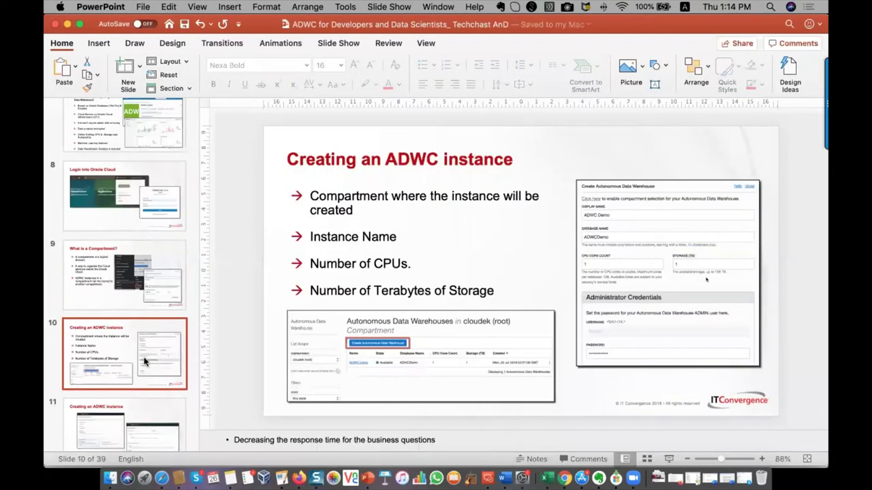
key(Down)
key(Down)
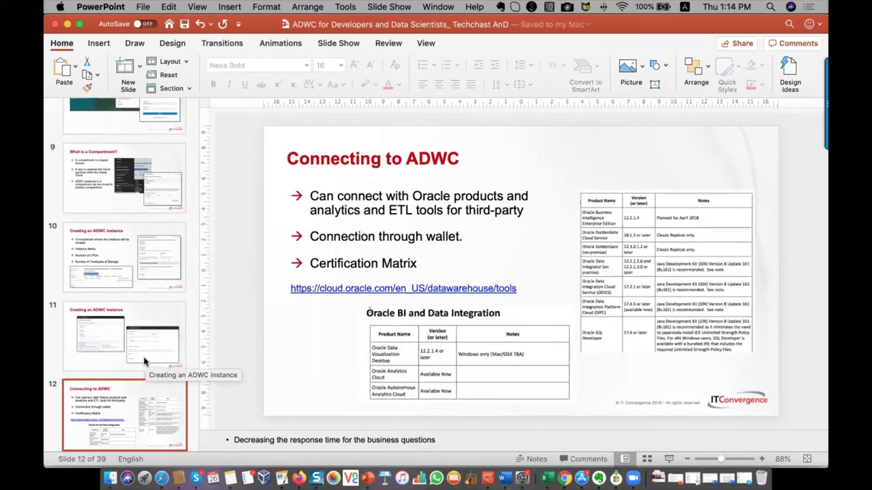
click(669, 460)
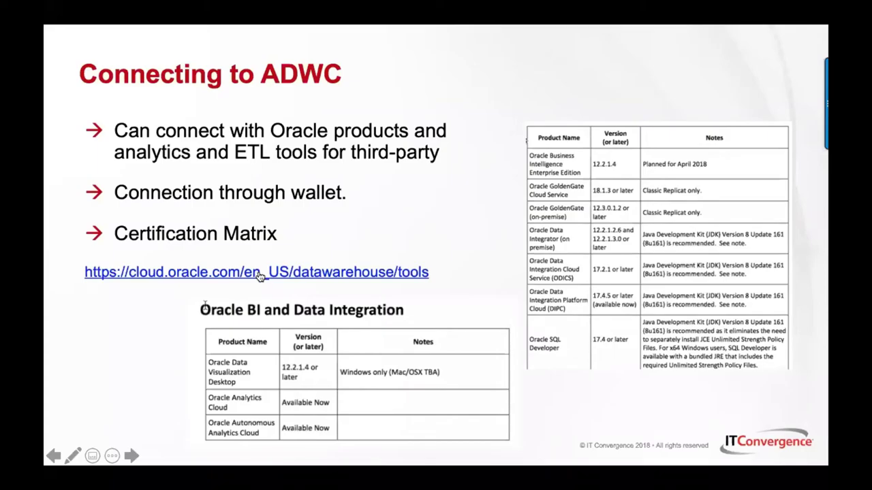
Follow the slide's tools link to oracle.com's Autonomous Data Warehouse page in Safari and read down to the footer
click(379, 276)
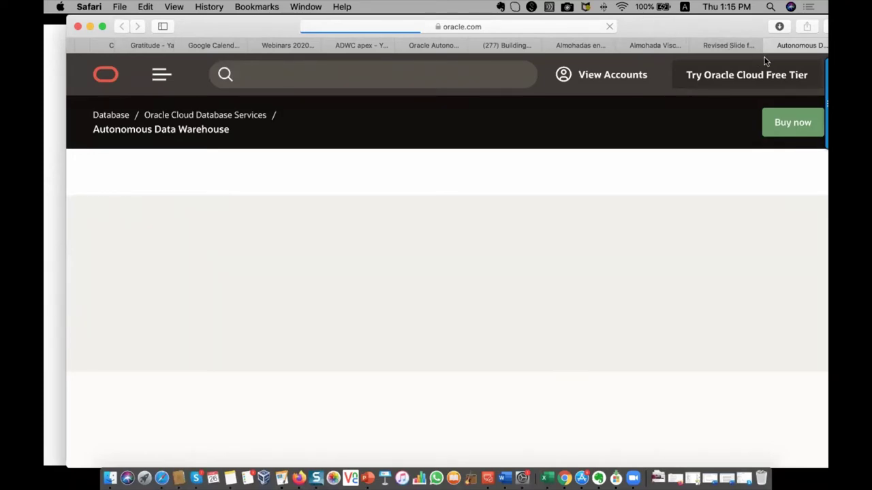
scroll(613, 188, down, 5)
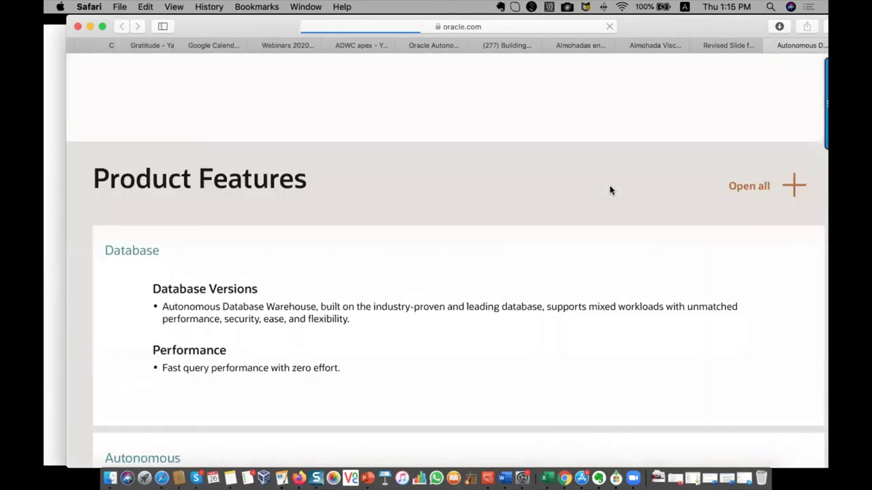
scroll(609, 187, down, 5)
scroll(610, 189, up, 3)
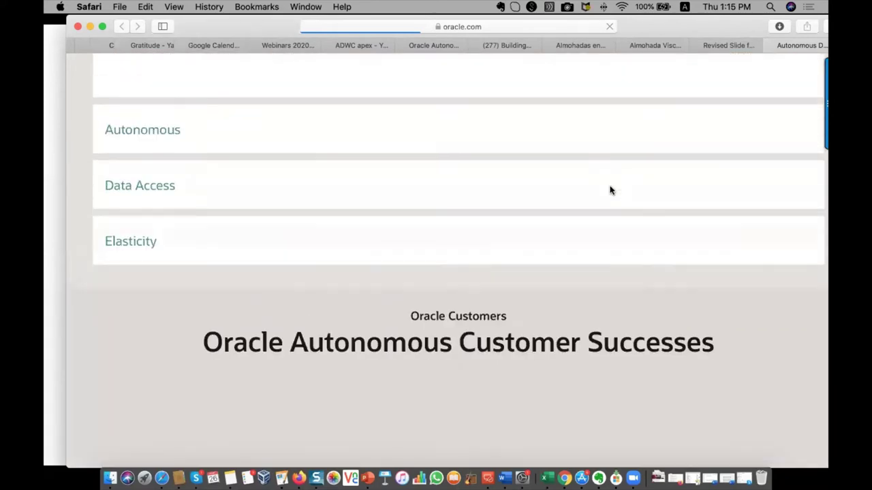
scroll(610, 190, up, 10)
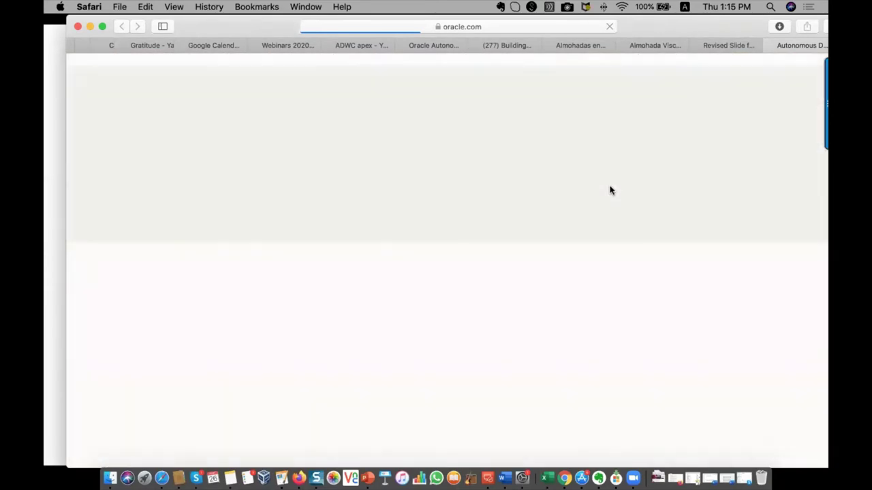
scroll(611, 190, down, 5)
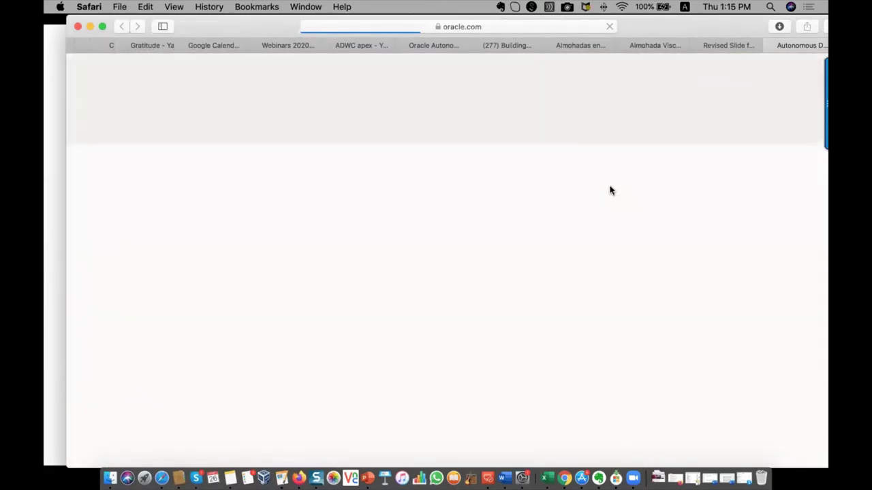
scroll(611, 190, down, 5)
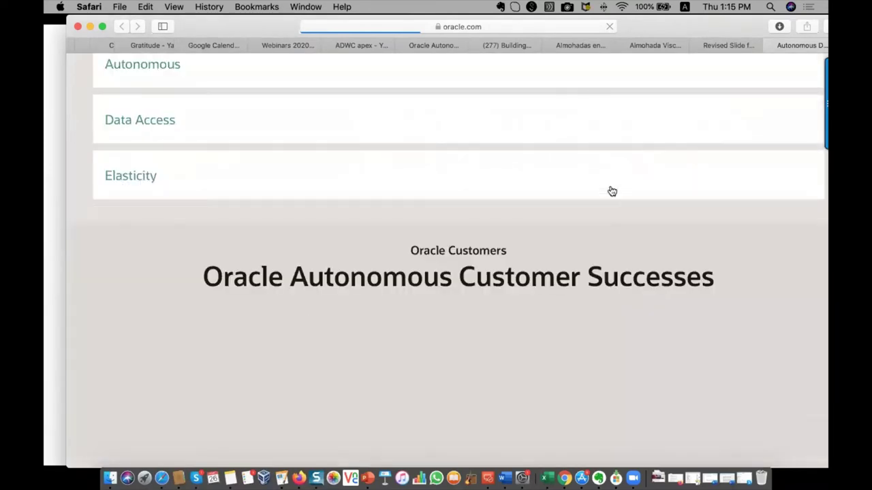
scroll(522, 350, down, 10)
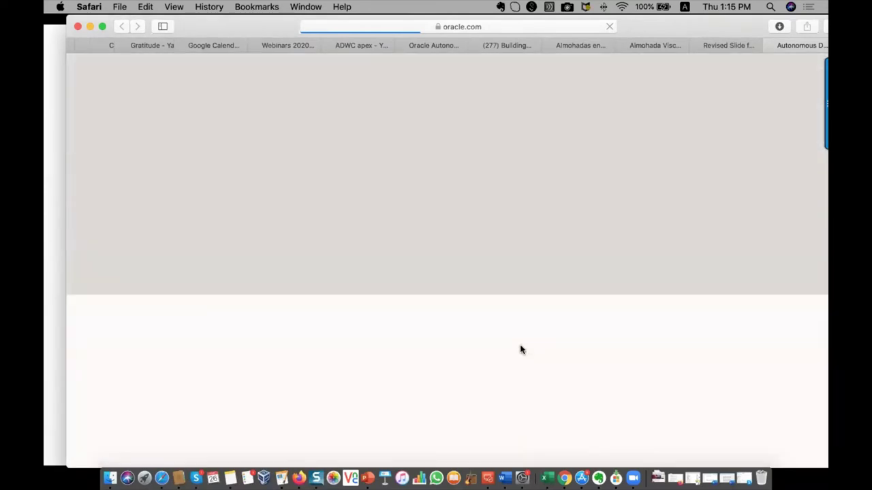
scroll(521, 348, down, 3)
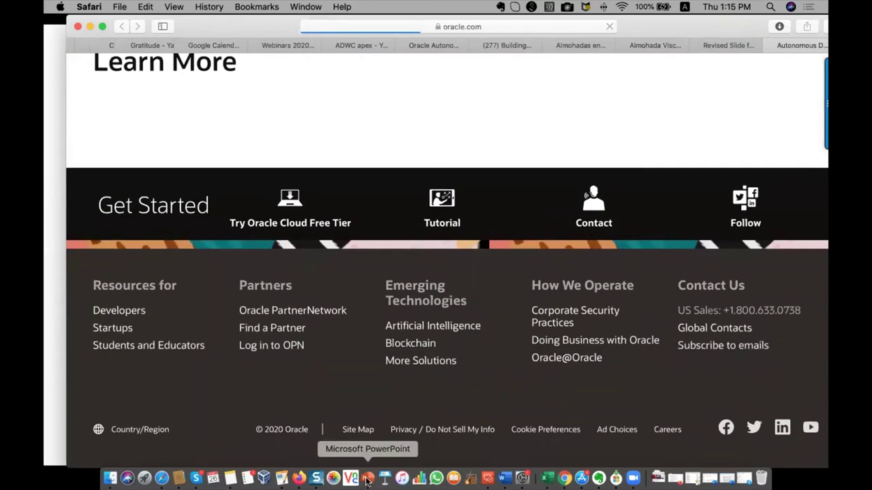
click(367, 480)
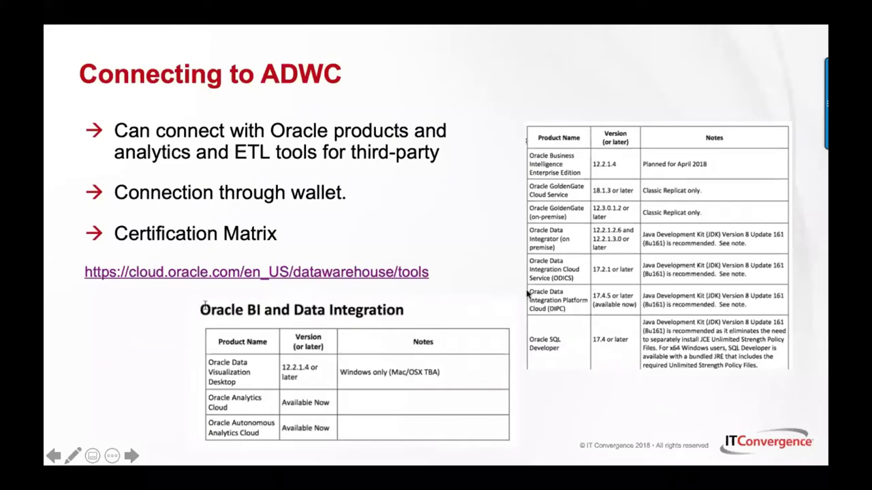
Advance to the ADWC Wallet's Content slide listing cwallet.sso, tnsnames and other wallet files
key(Right)
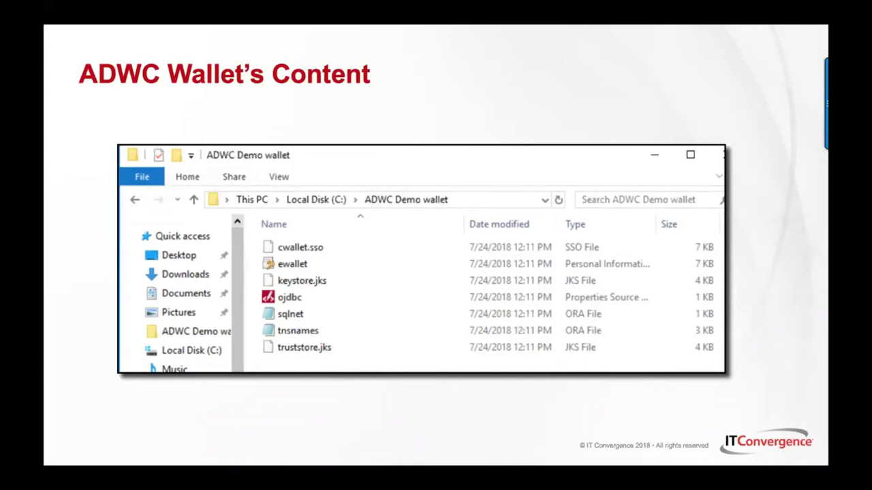
Move past ADWC Connection Details to the ADWC Connection Types slide covering High, Medium and Low
key(Right)
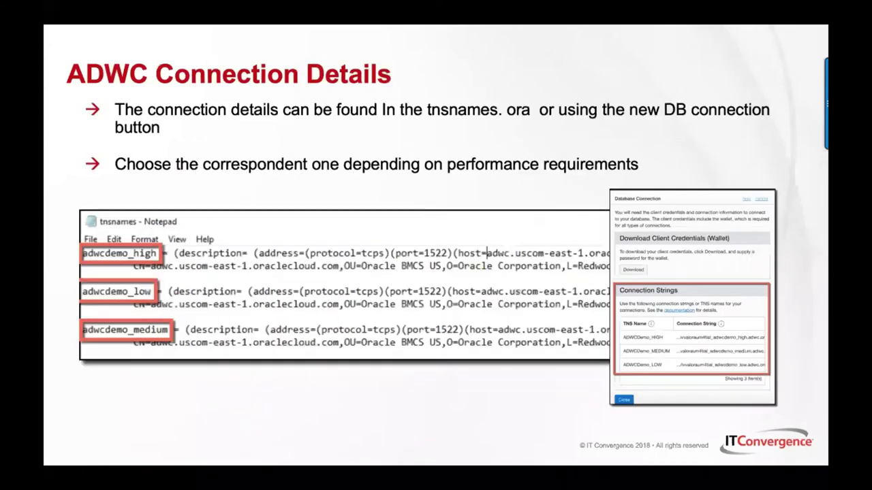
key(Left)
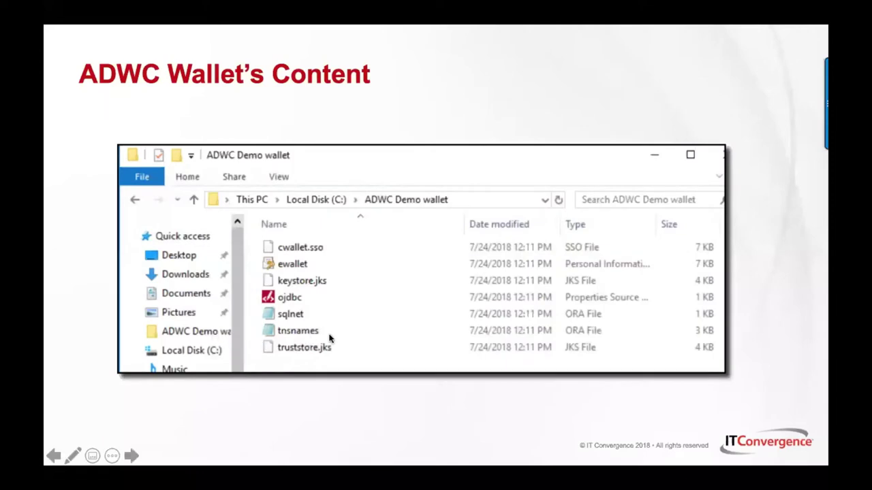
key(Right)
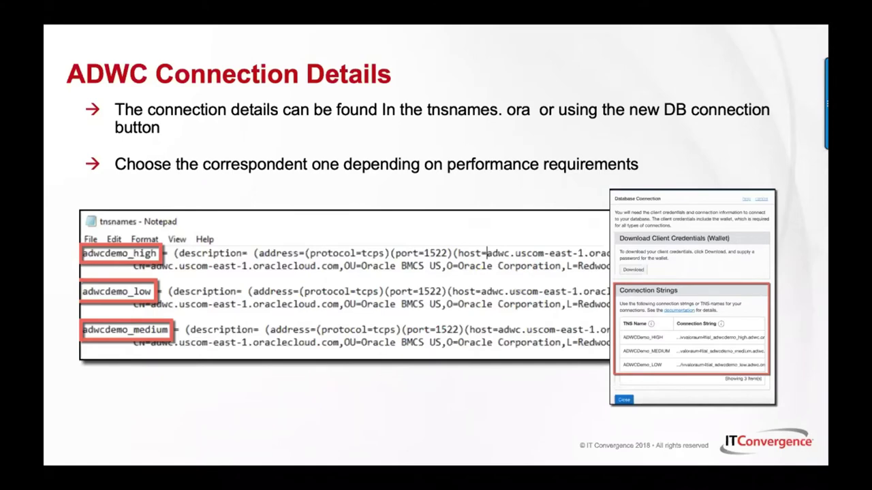
key(Right)
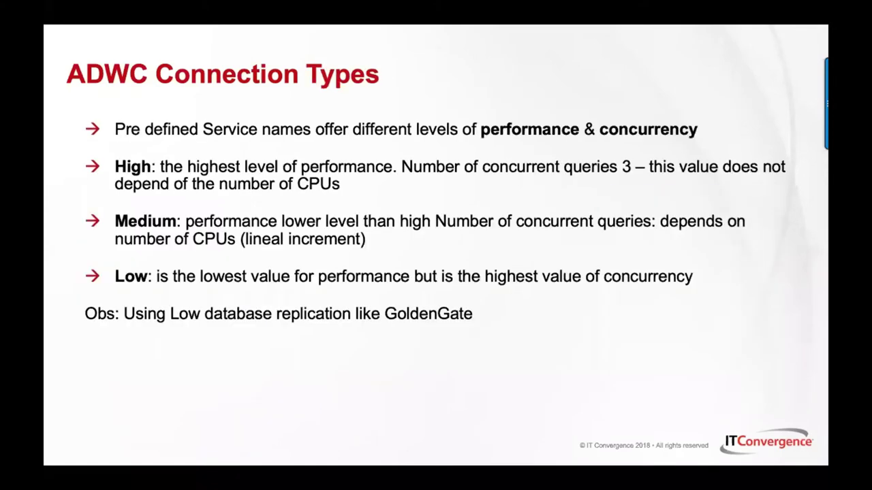
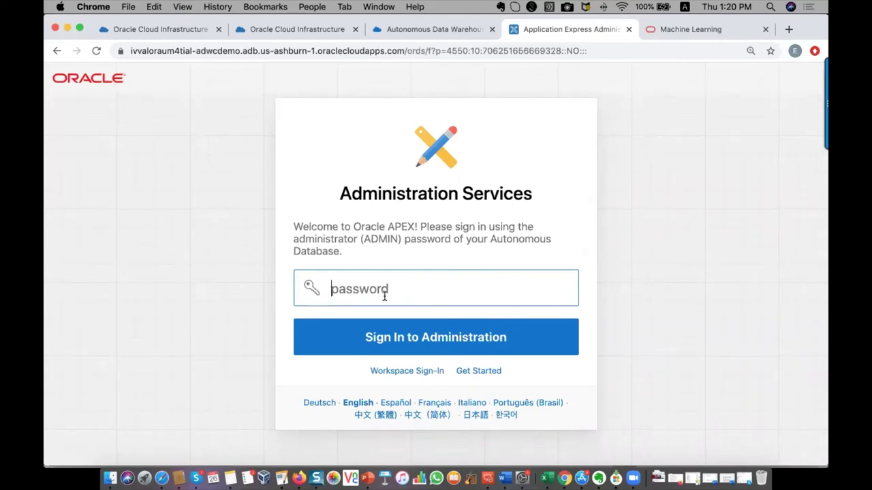
Sign in to Administration Services with the ADMIN password and zoom the page out
text(•••••••••••)
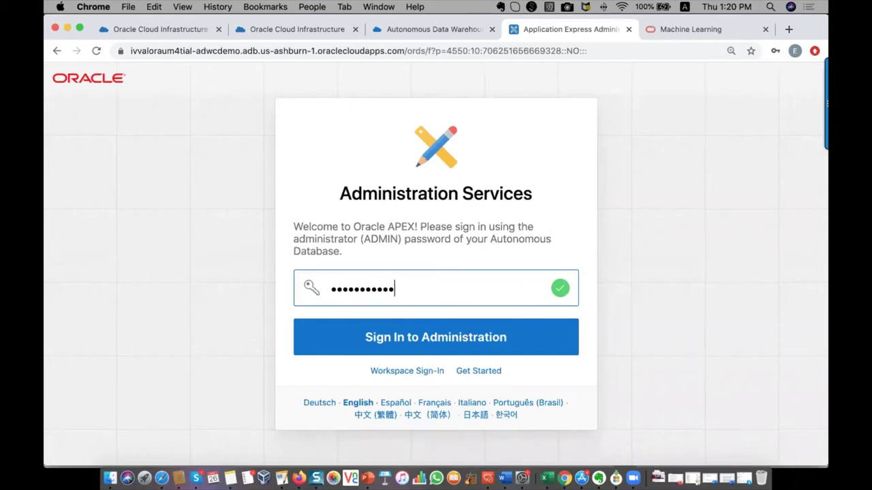
text(•)
key(Return)
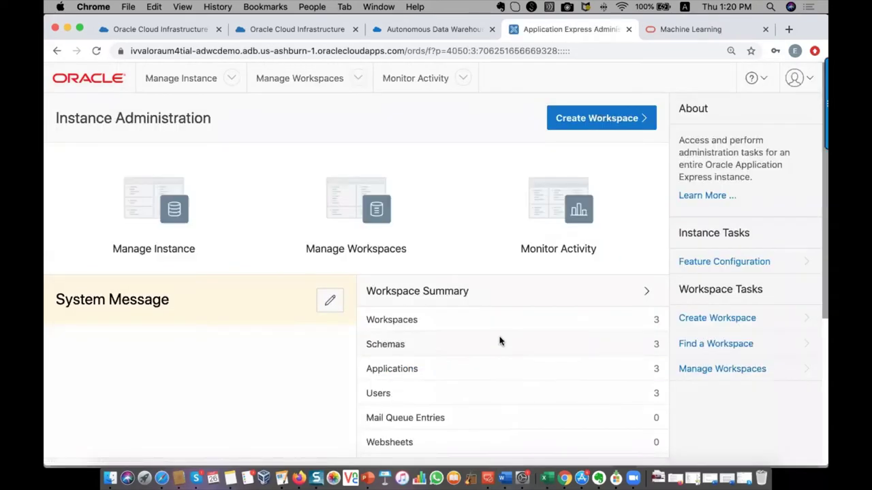
key(super+minus)
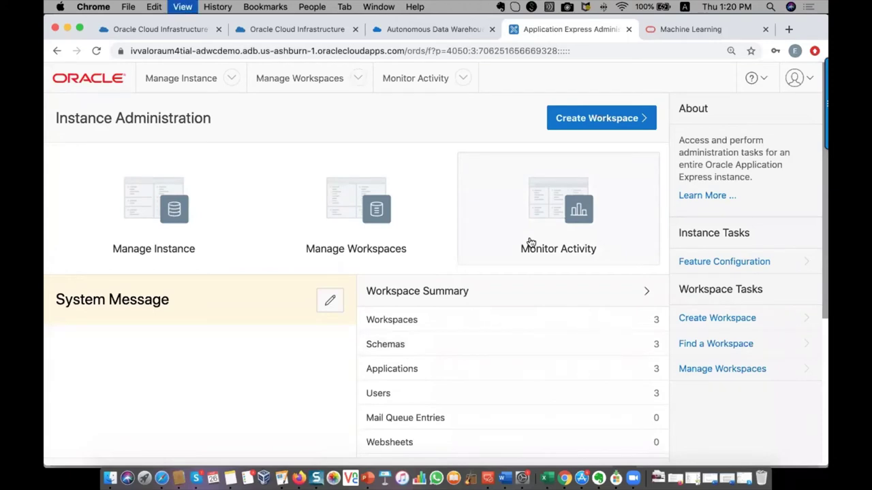
key(super+minus)
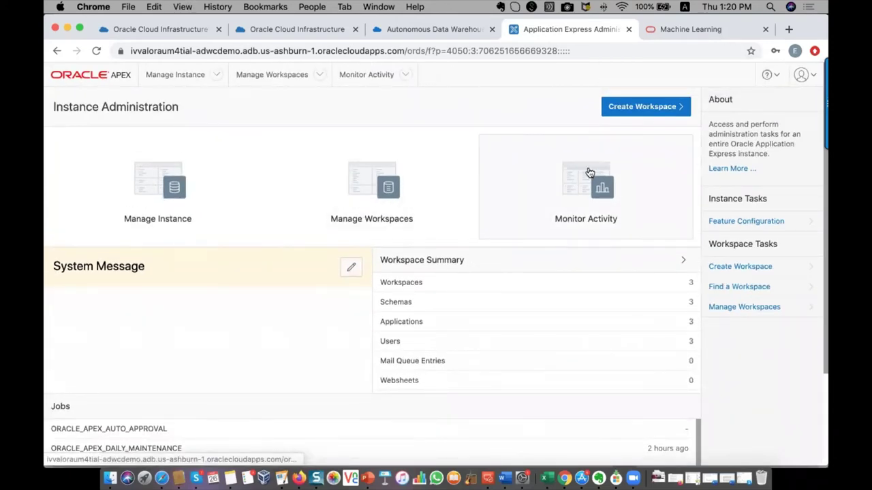
Start a new workspace with MOVIEDEMO as database user, then cancel the dialog
click(641, 106)
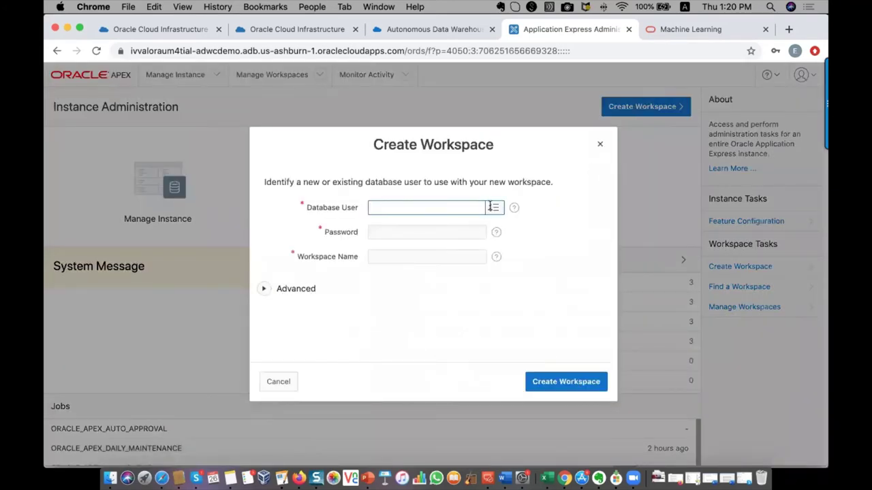
click(494, 208)
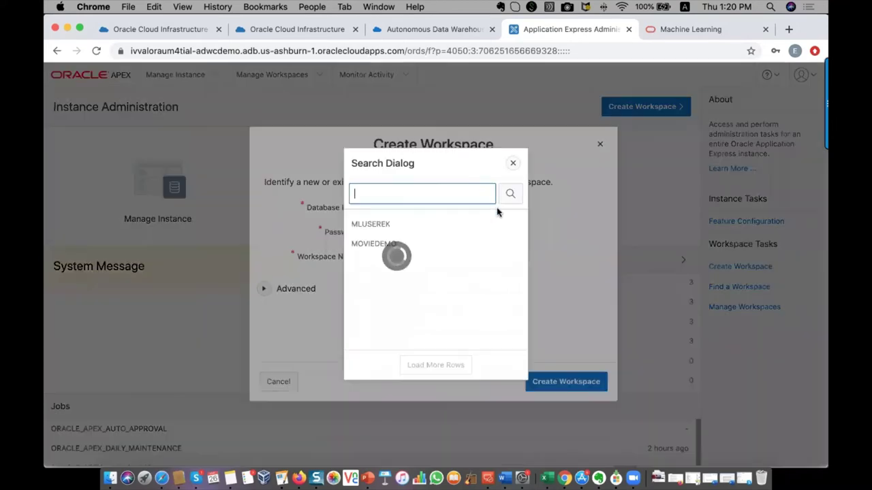
click(424, 244)
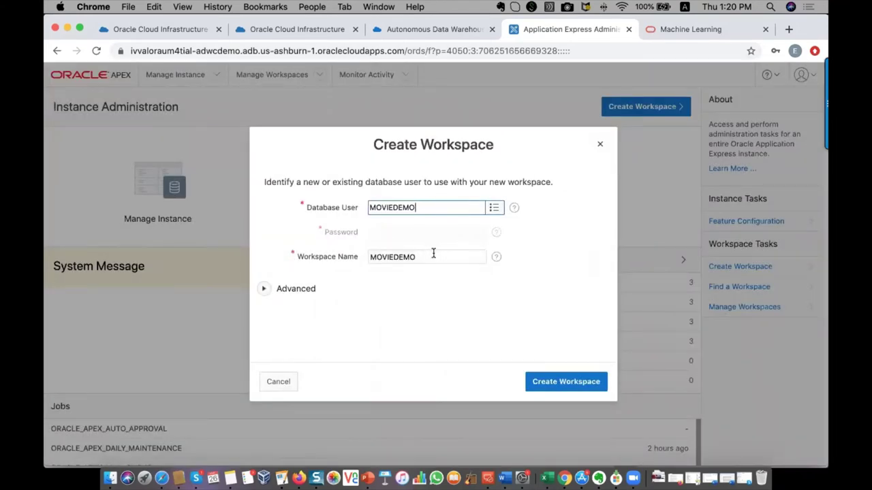
click(432, 256)
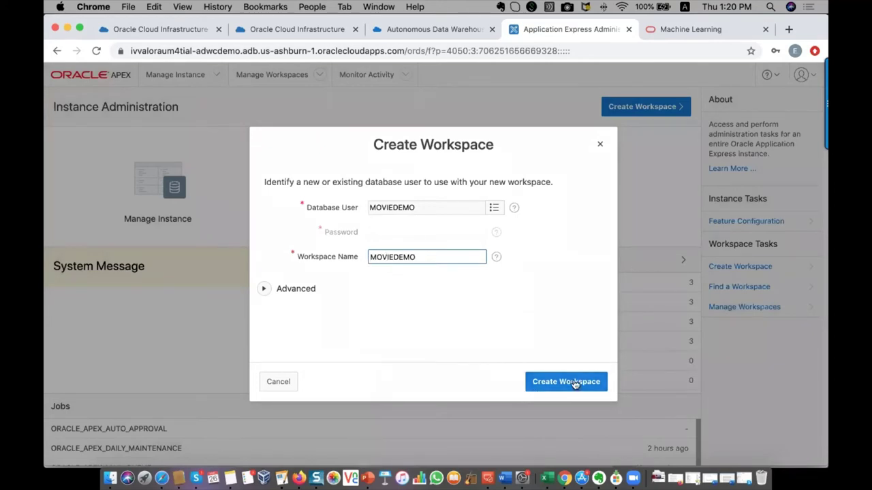
click(600, 147)
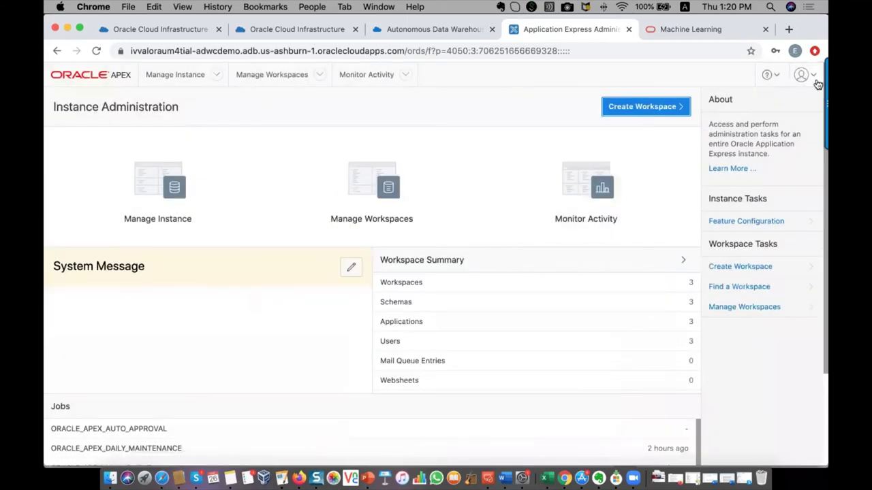
Sign out of instance administration and return to the sign-in page
click(802, 74)
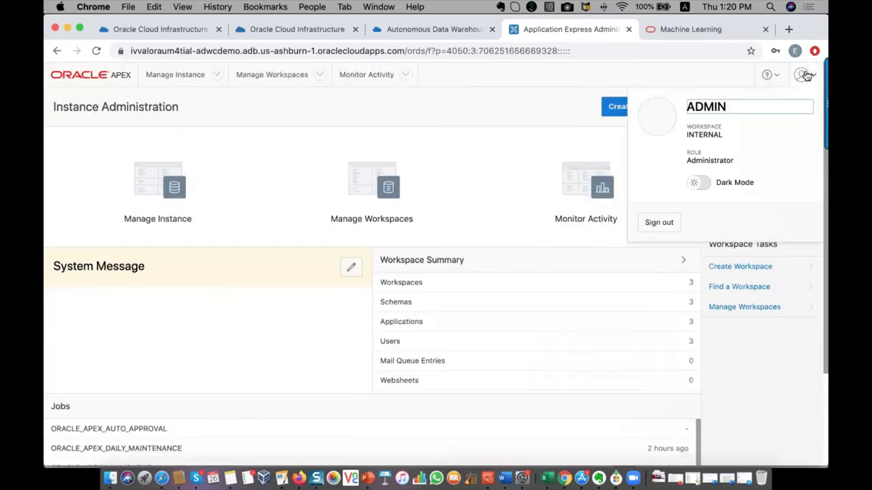
click(662, 223)
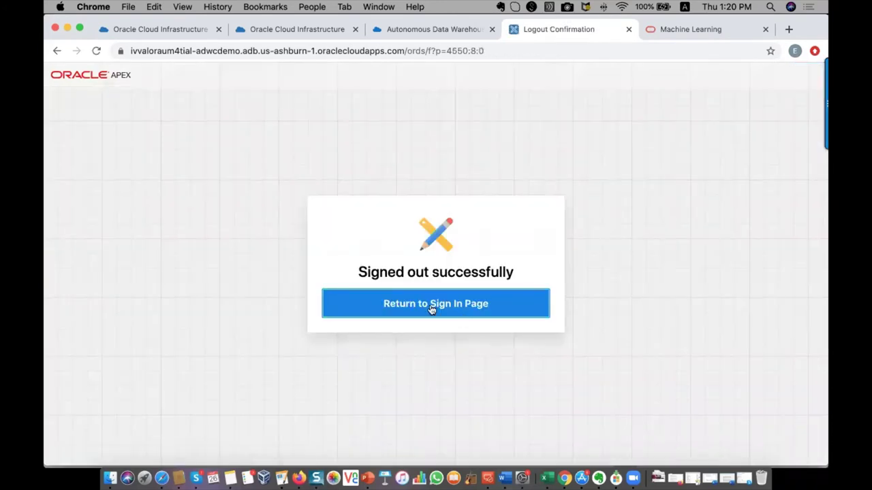
click(431, 307)
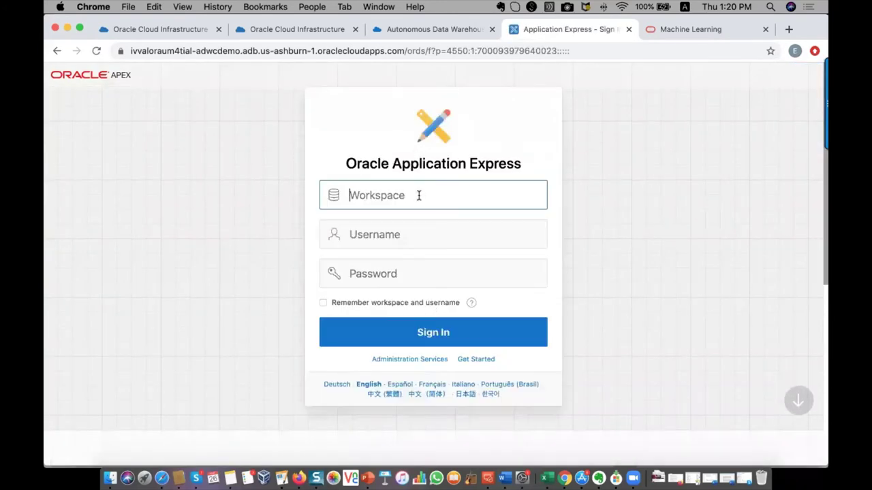
Sign in to workspace moviedemo as user moviedemo with the account password
text(moviedemo)
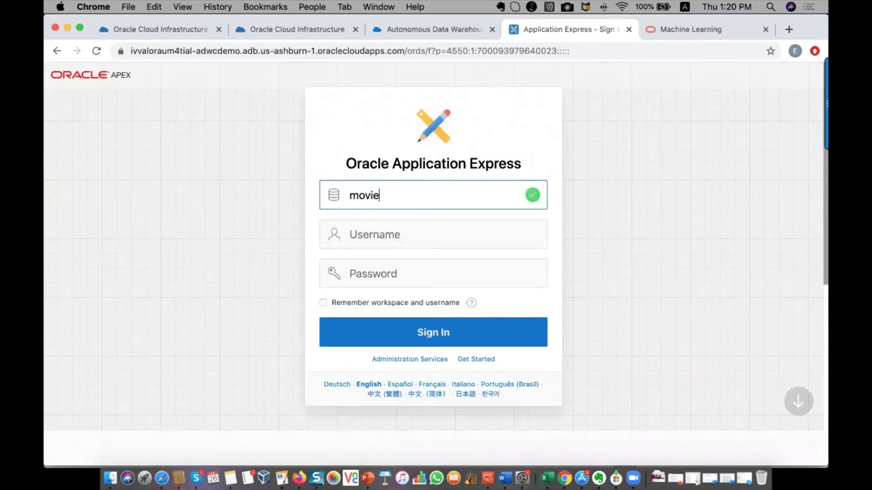
click(398, 235)
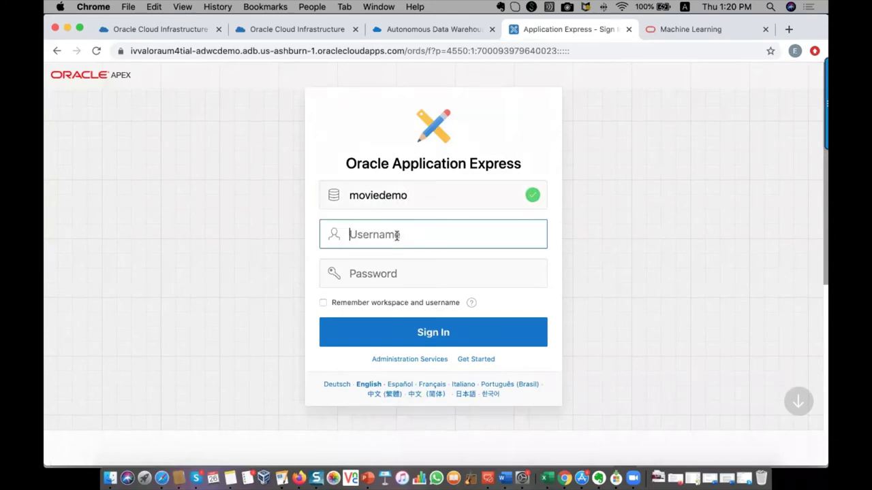
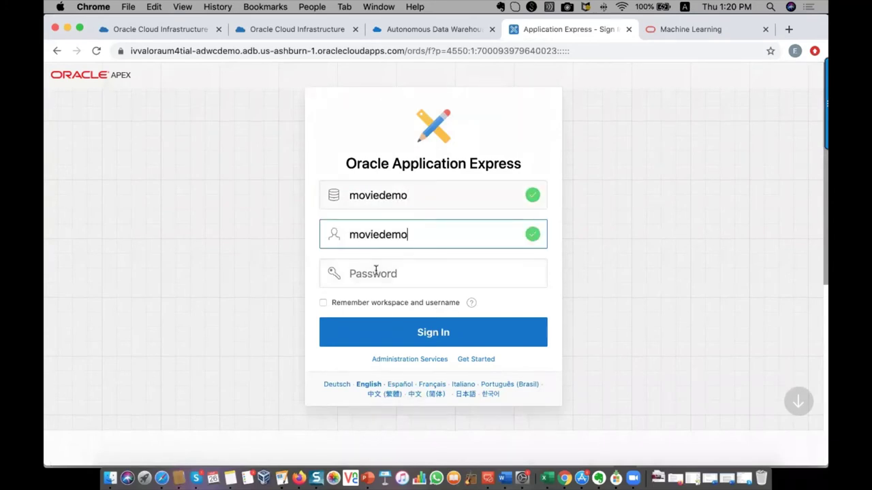
click(376, 270)
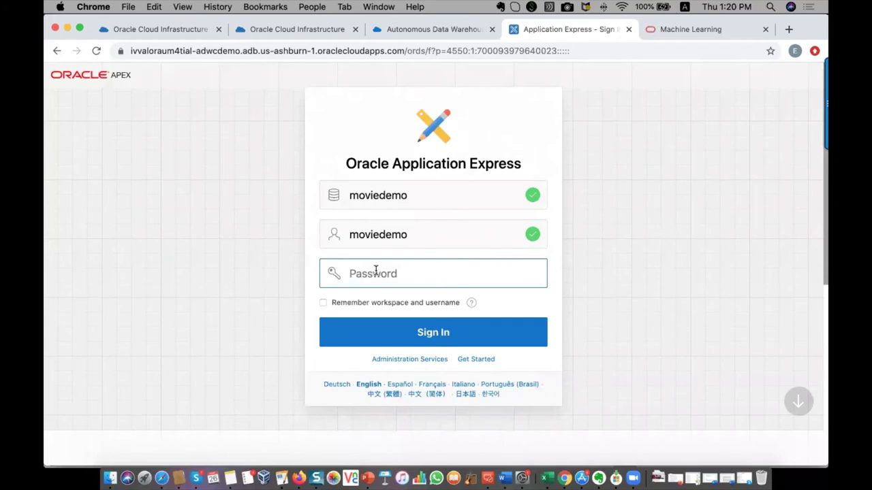
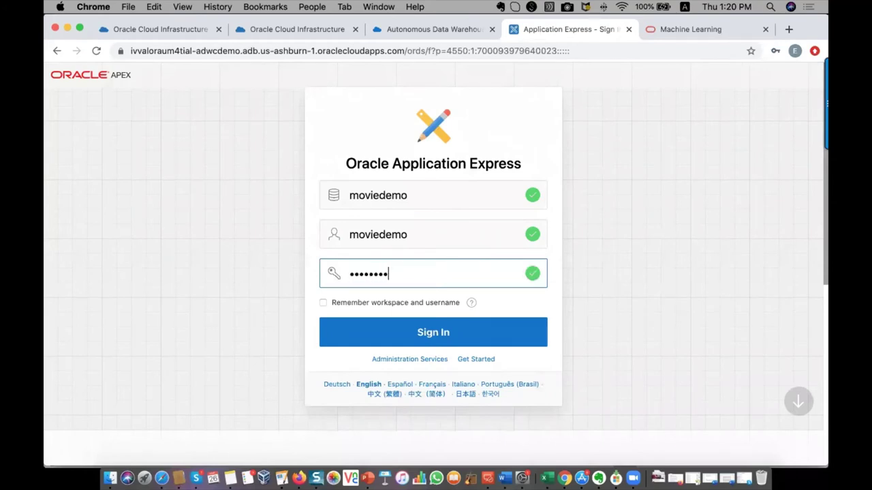
key(Return)
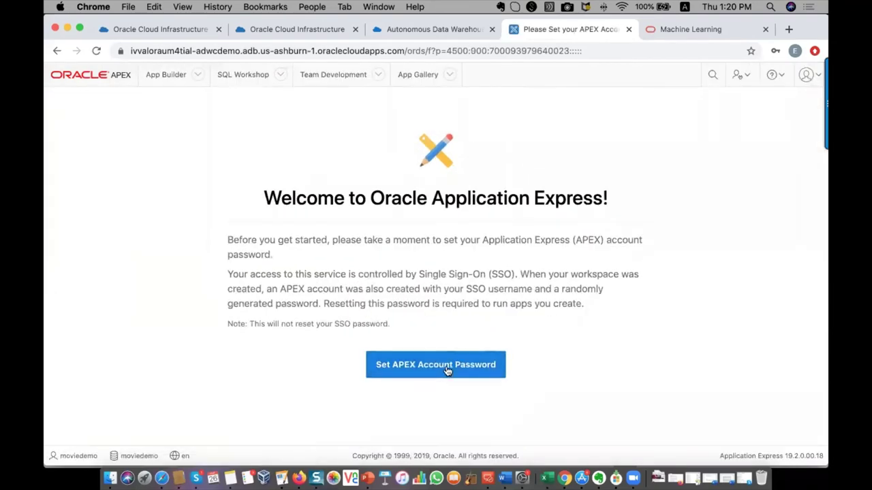
Apply the APEX account password profile changes, then go to App Builder
click(445, 367)
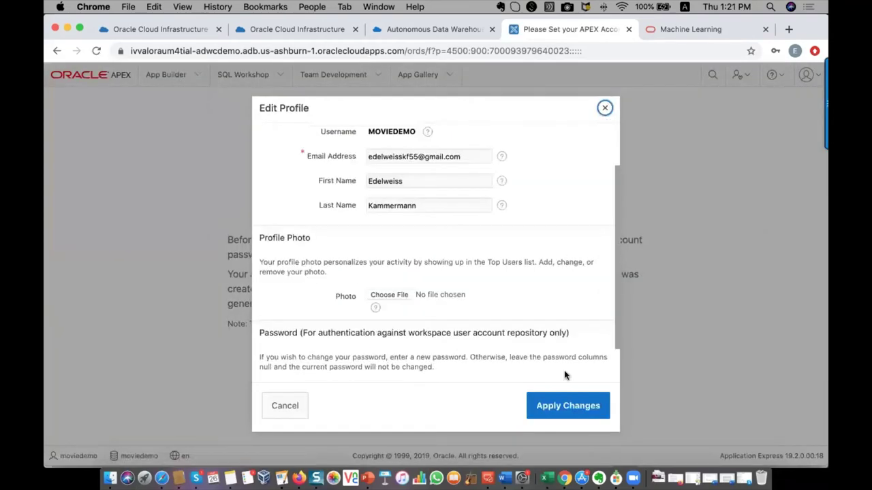
click(578, 413)
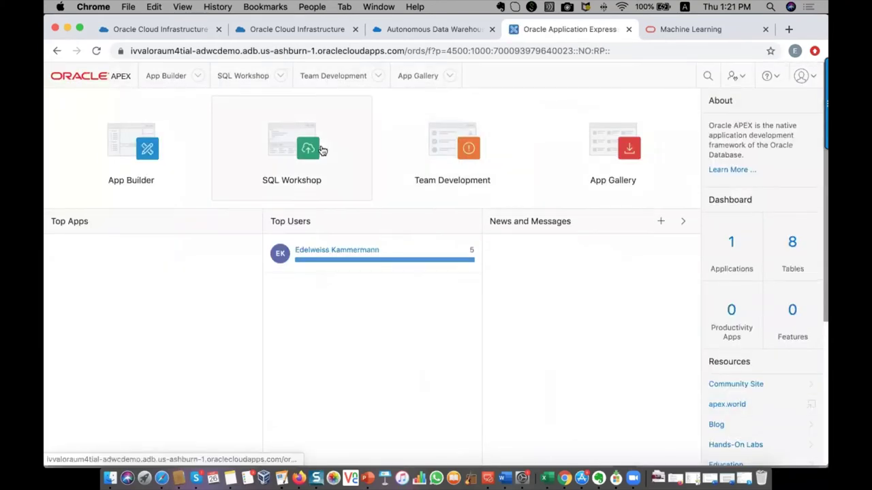
click(166, 82)
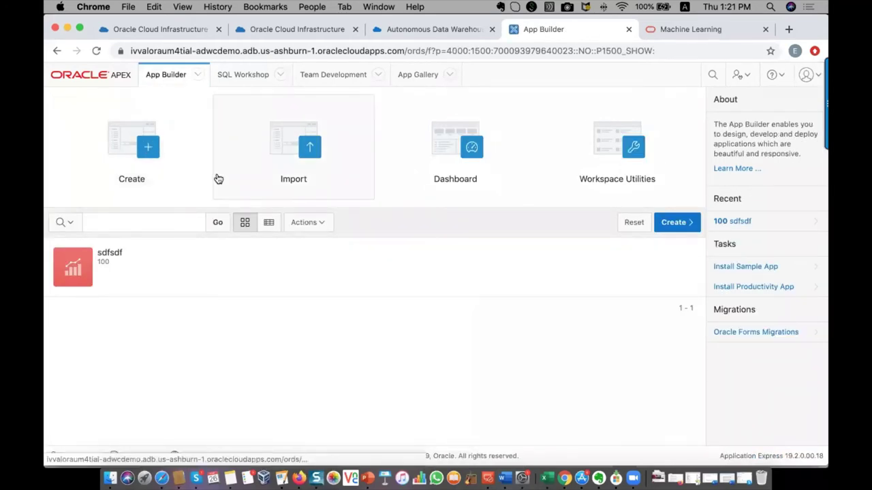
From App Builder's Create page, choose Productivity App to browse the sample apps
click(148, 148)
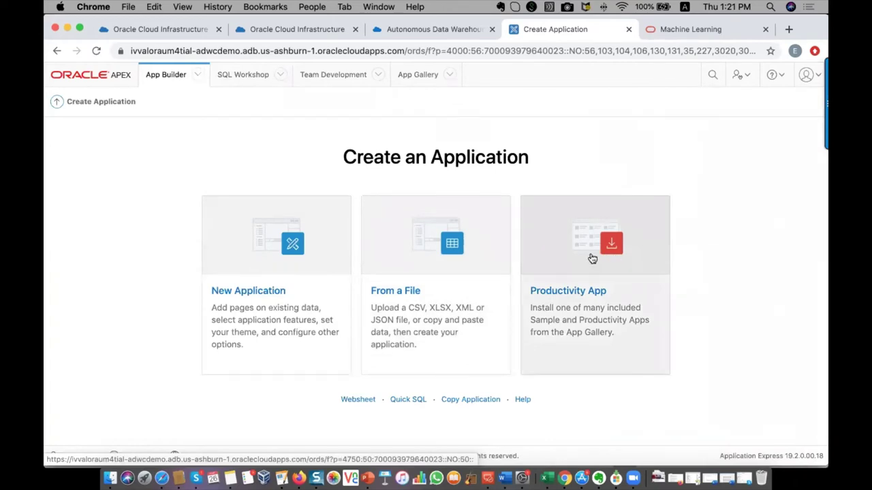
click(592, 258)
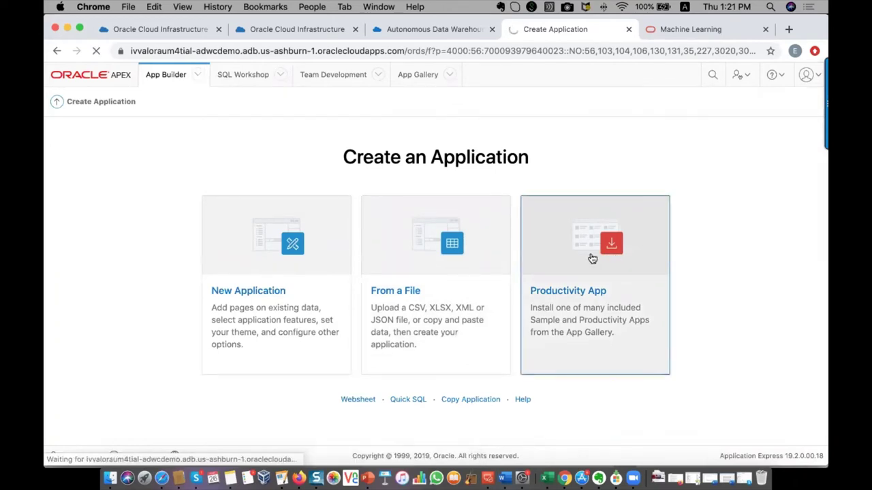
scroll(473, 312, down, 2)
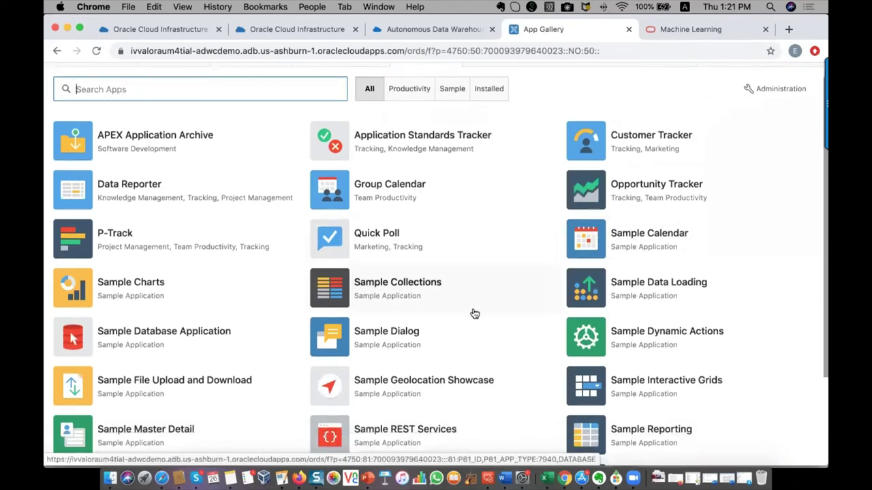
scroll(474, 313, up, 2)
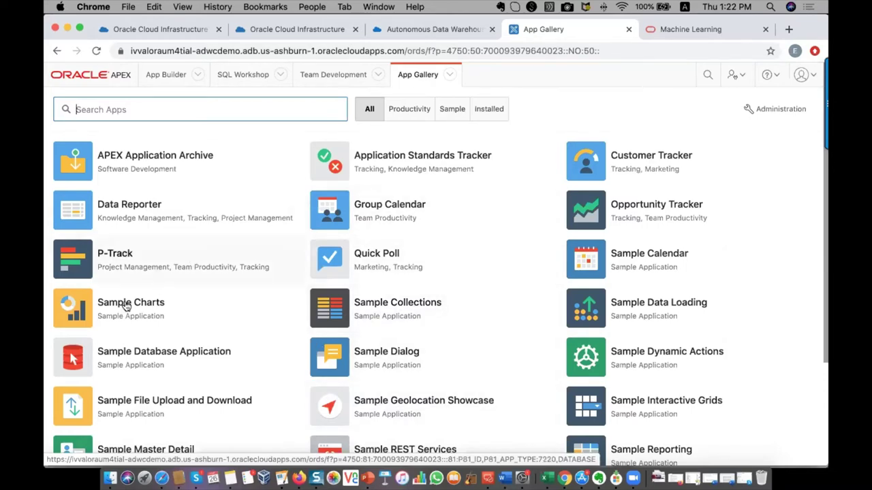
Begin installing the Sample Charts app, then cancel and return to App Builder
click(194, 307)
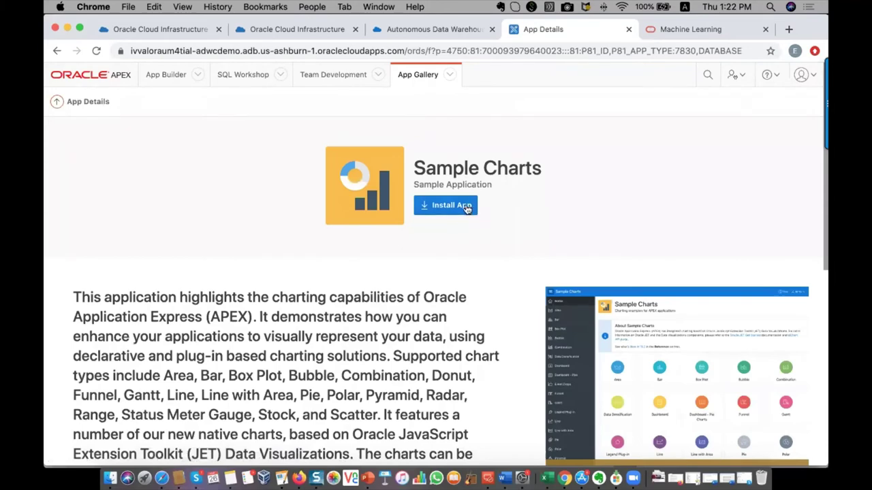
click(467, 209)
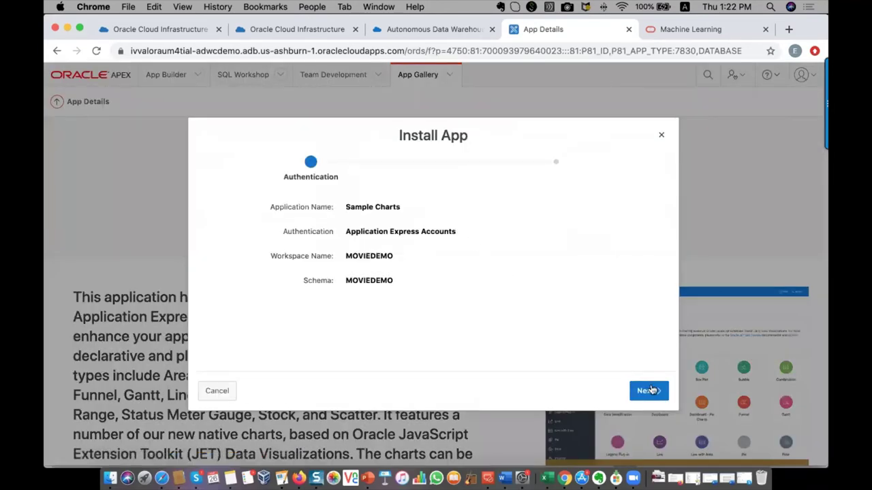
click(647, 391)
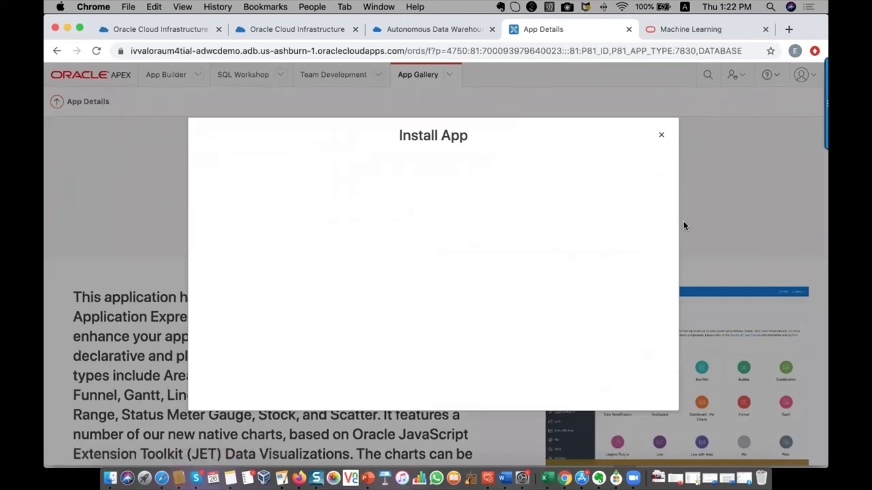
click(660, 138)
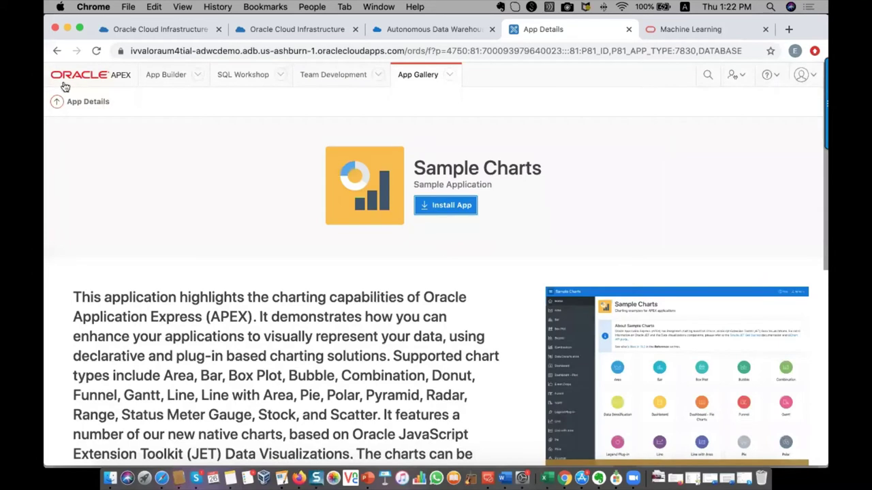
click(172, 74)
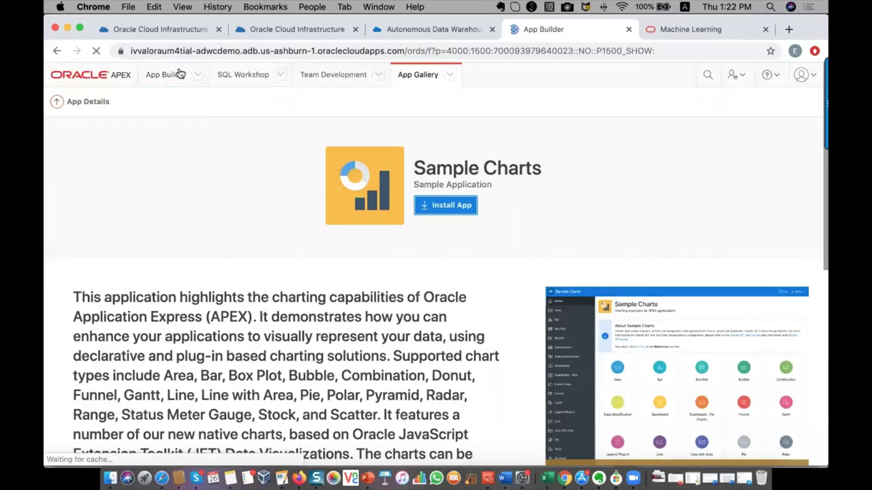
Visit SQL Workshop, the App Gallery and RESTful Services, ending back at App Builder home
click(242, 77)
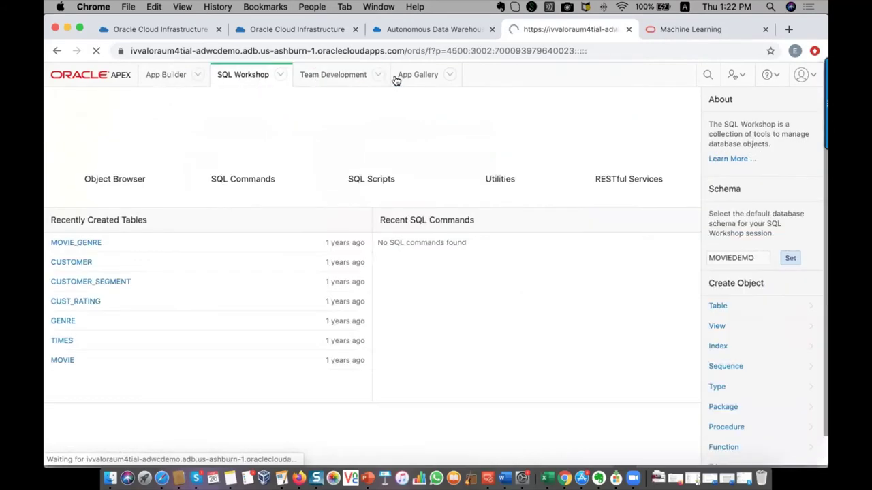
click(418, 77)
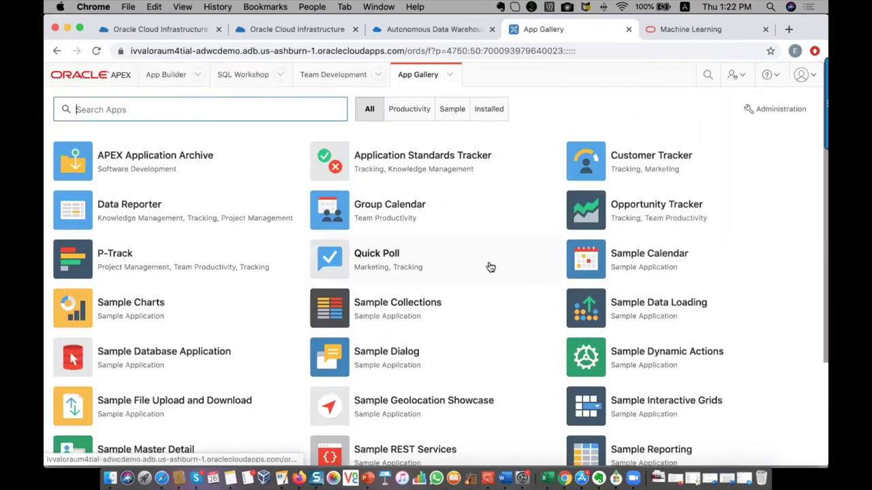
scroll(456, 304, down, 4)
scroll(456, 307, up, 4)
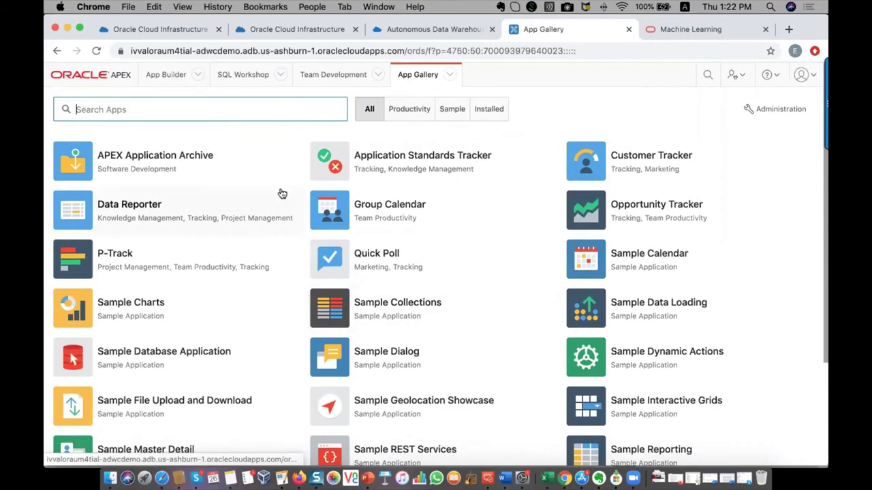
click(247, 81)
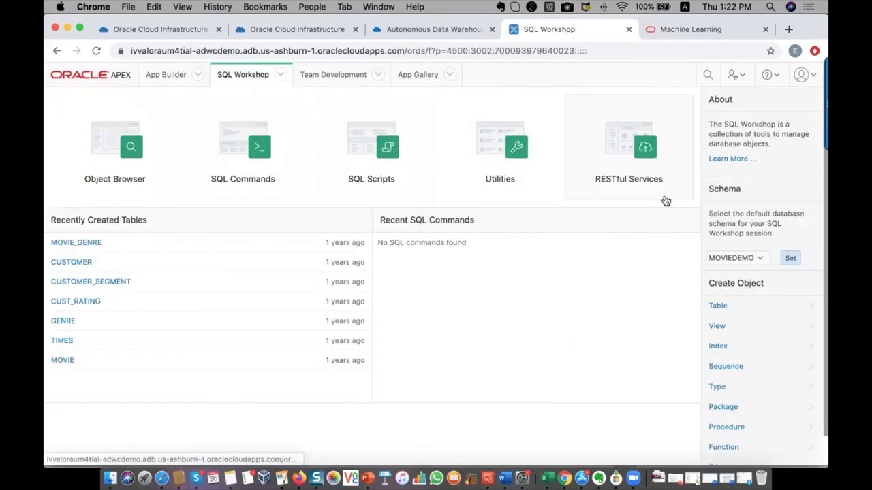
click(605, 160)
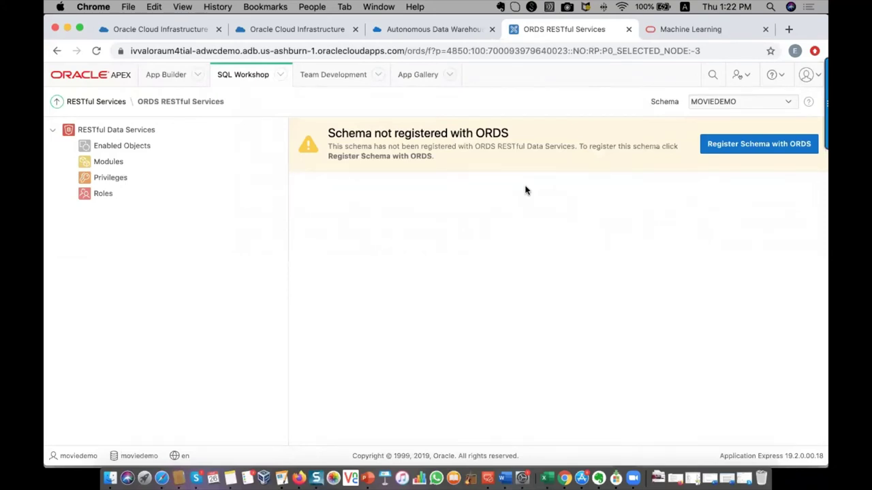
click(172, 77)
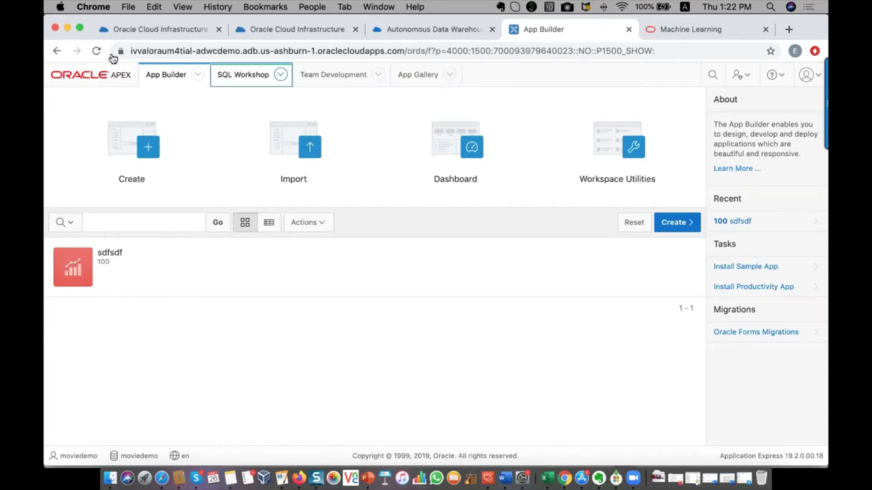
Run the PowerPoint slide show from slide 20, stopping at slide 24 on SQL Developer Web
click(368, 480)
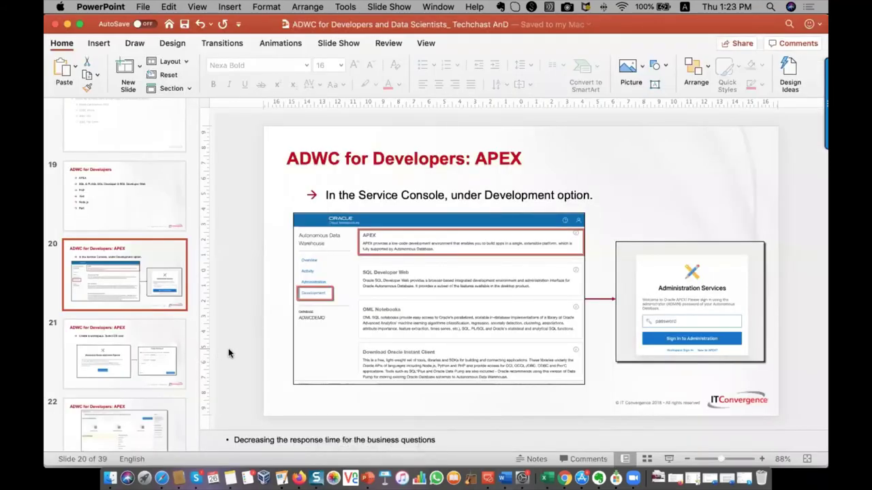
click(668, 460)
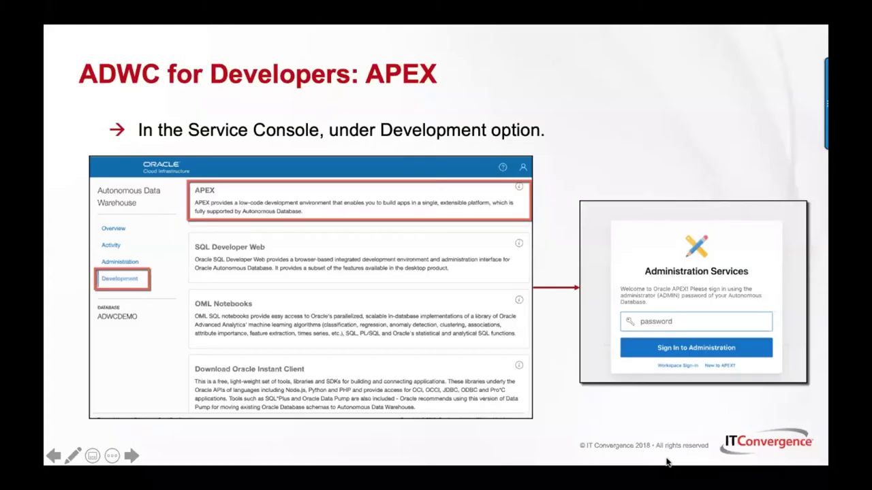
key(Right)
key(Right)
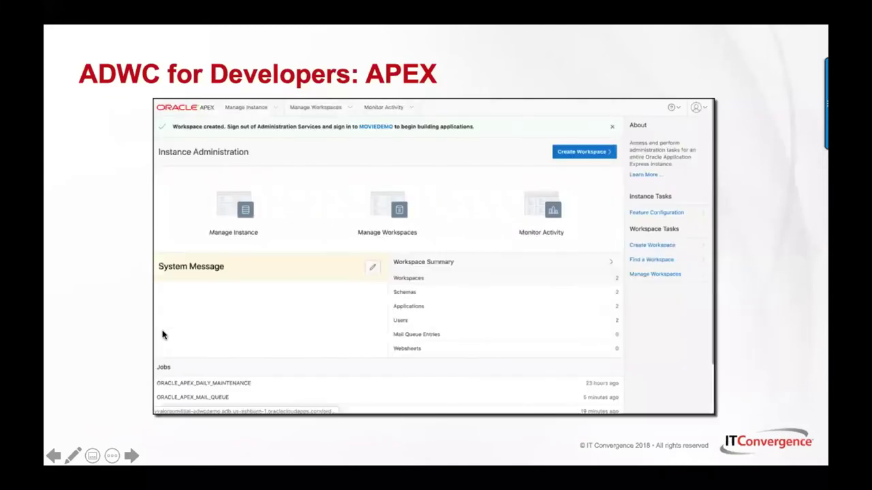
key(Right)
key(Right)
key(Right)
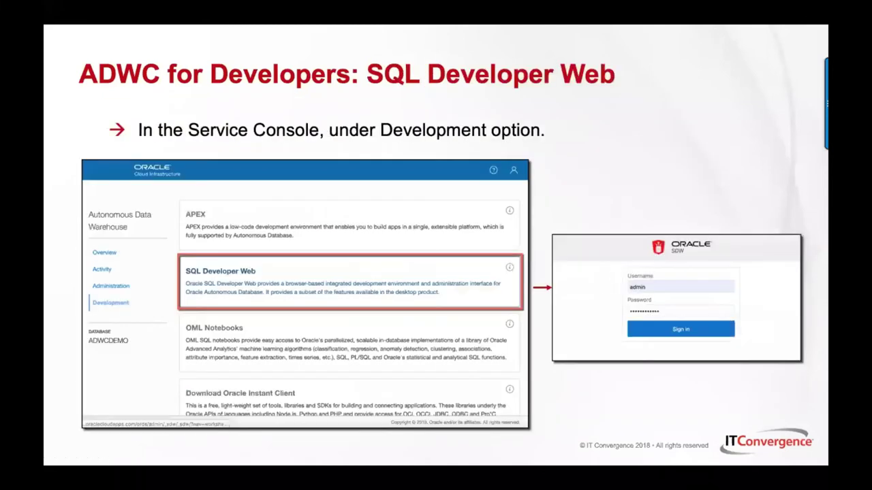
key(Left)
key(Escape)
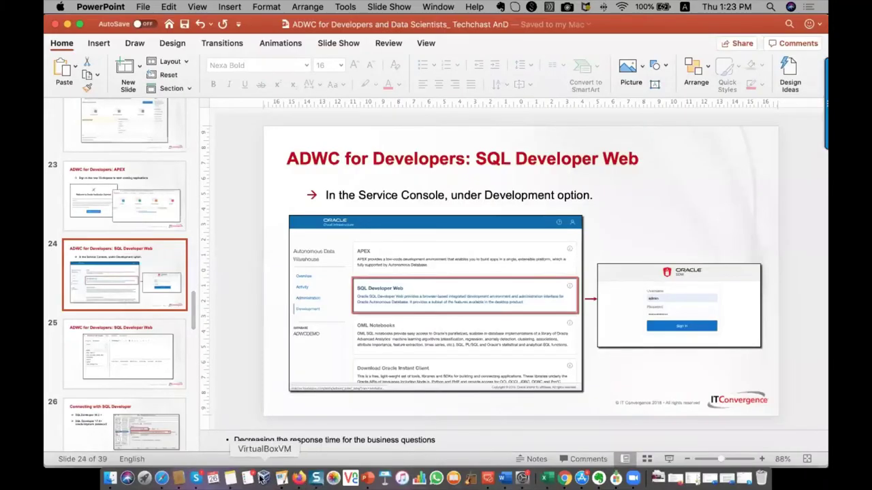
Back in Chrome, close the App Builder tab and launch SQL Developer Web from Development
click(564, 478)
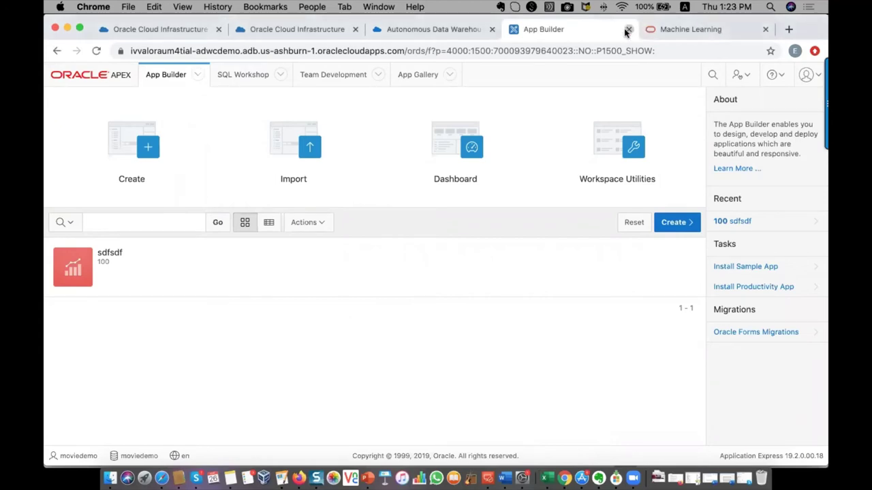
click(628, 29)
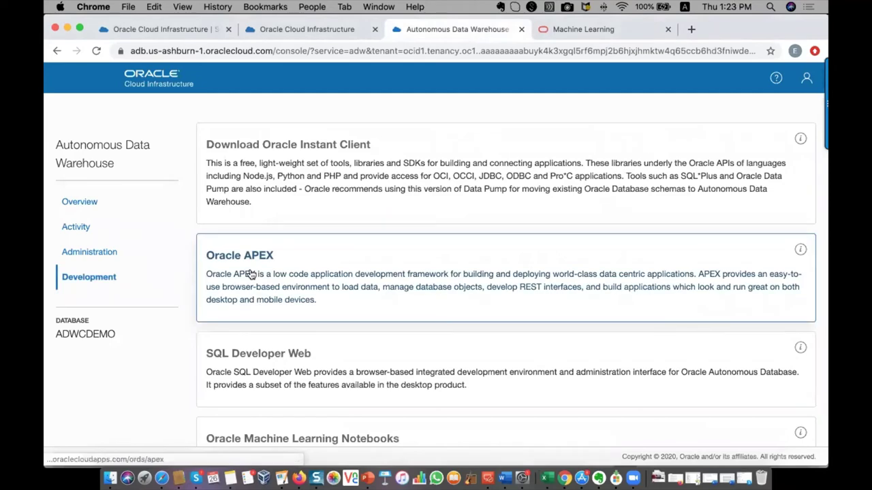
scroll(251, 275, down, 2)
scroll(252, 275, down, 2)
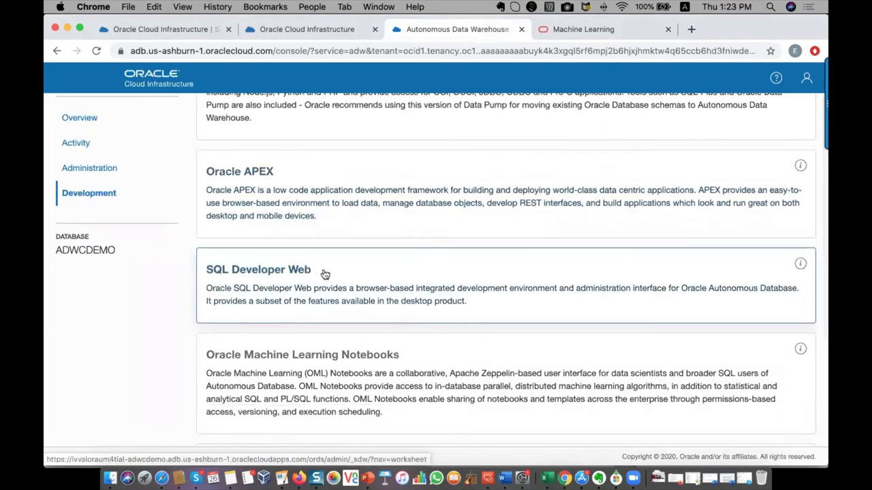
click(379, 265)
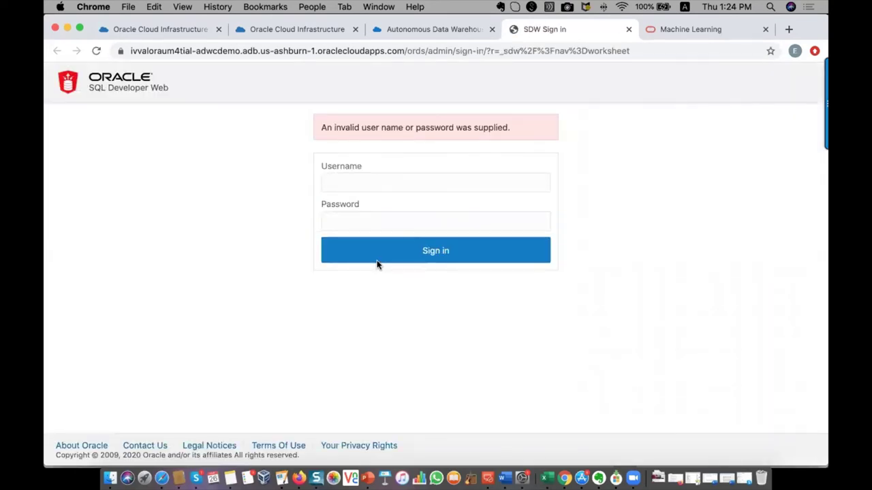
Sign in to SQL Developer Web with username admin and the admin password
click(364, 181)
text(admin)
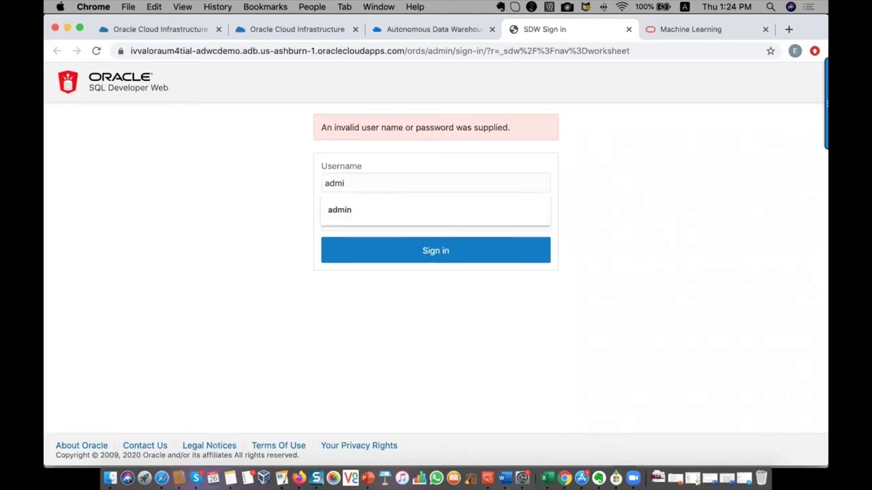
click(359, 211)
click(361, 217)
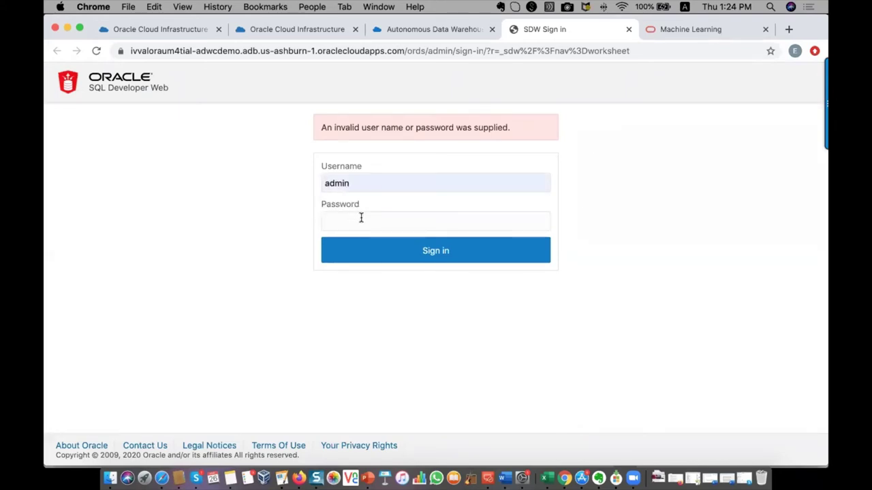
text(••••••••••)
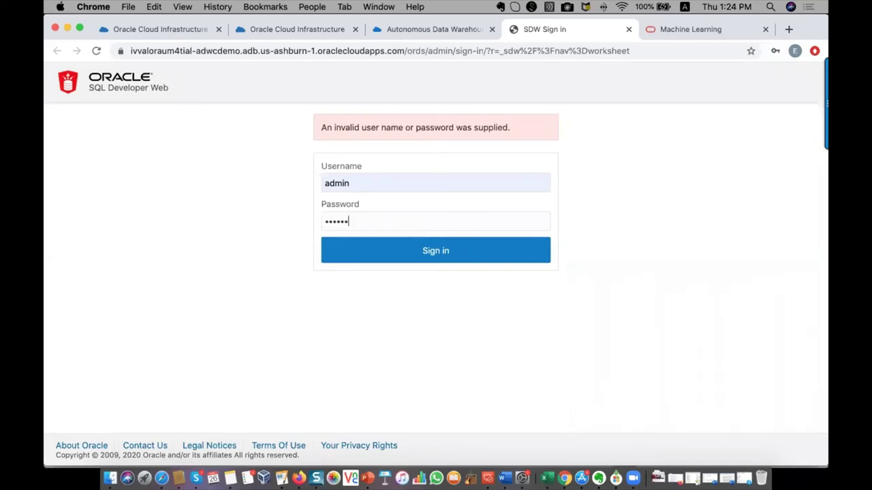
text(••)
click(392, 243)
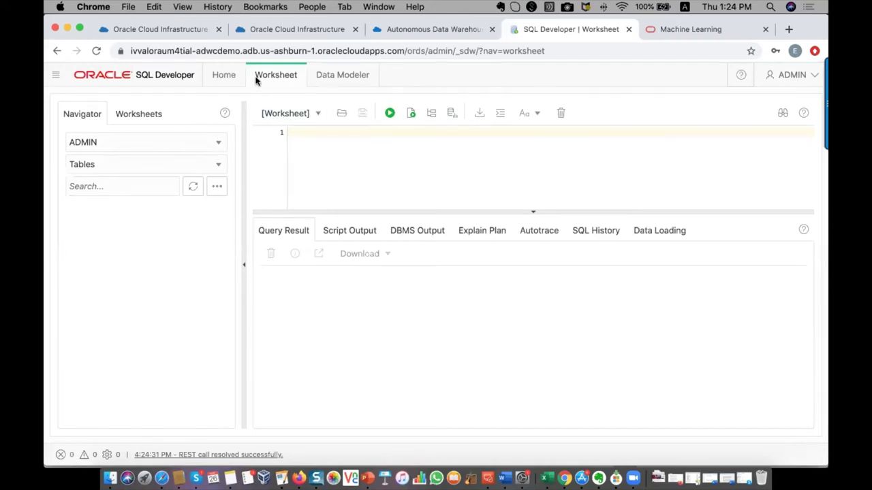
Switch the Navigator to the MOVIEDEMO schema, keep Tables, and select CUSTOMER
click(217, 143)
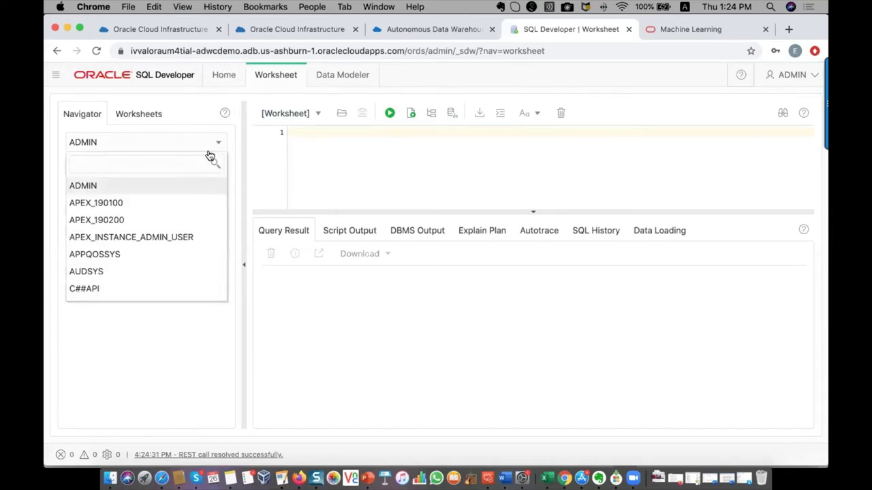
scroll(184, 254, down, 10)
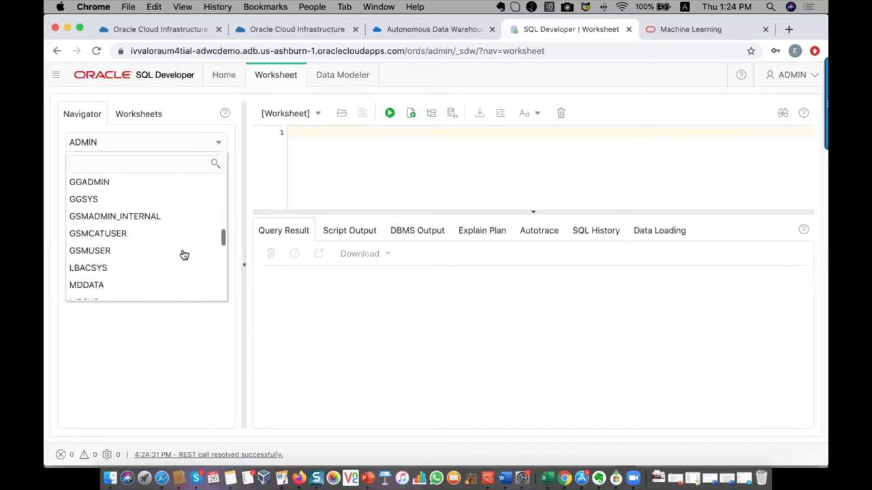
scroll(184, 254, up, 3)
scroll(184, 255, down, 3)
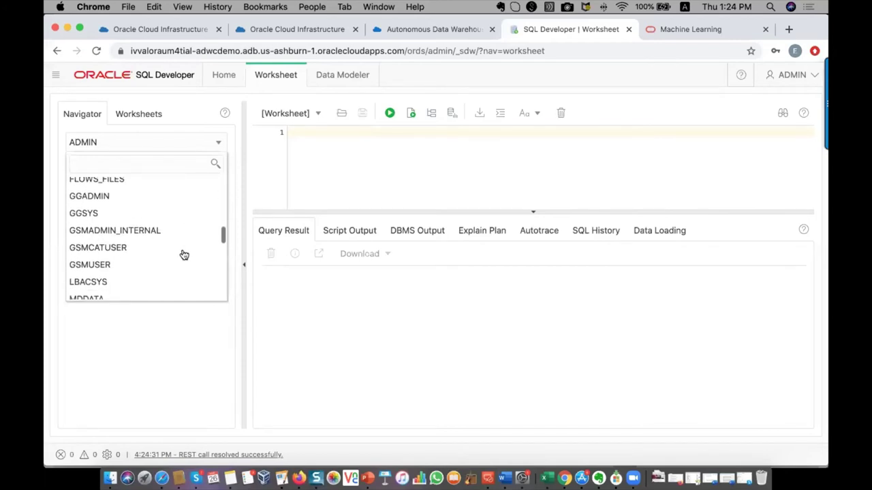
scroll(184, 254, down, 2)
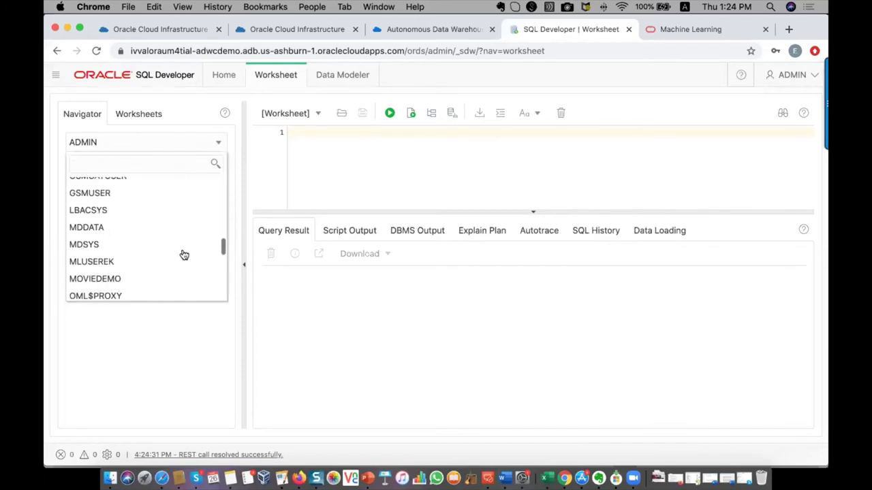
click(191, 284)
click(216, 169)
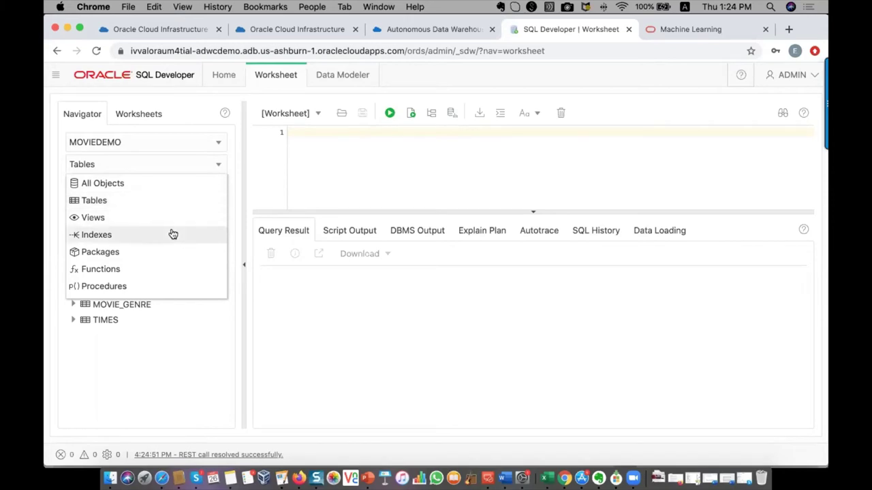
scroll(171, 234, down, 5)
scroll(171, 233, up, 5)
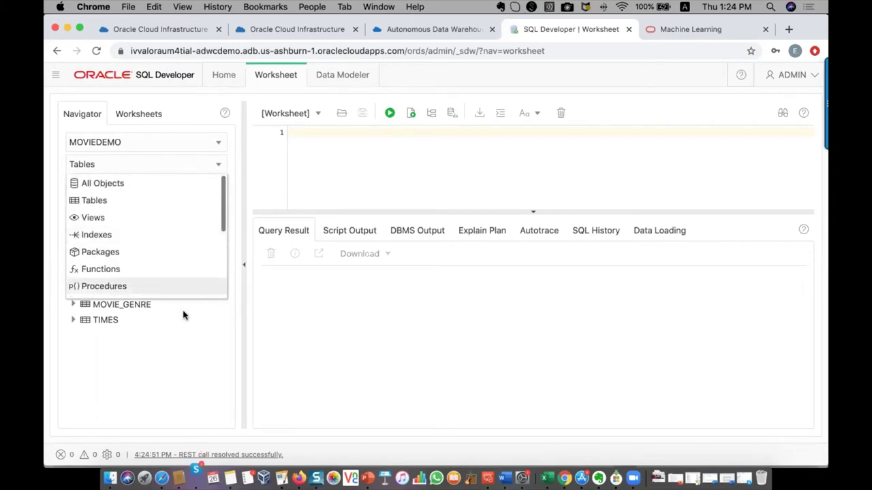
click(197, 342)
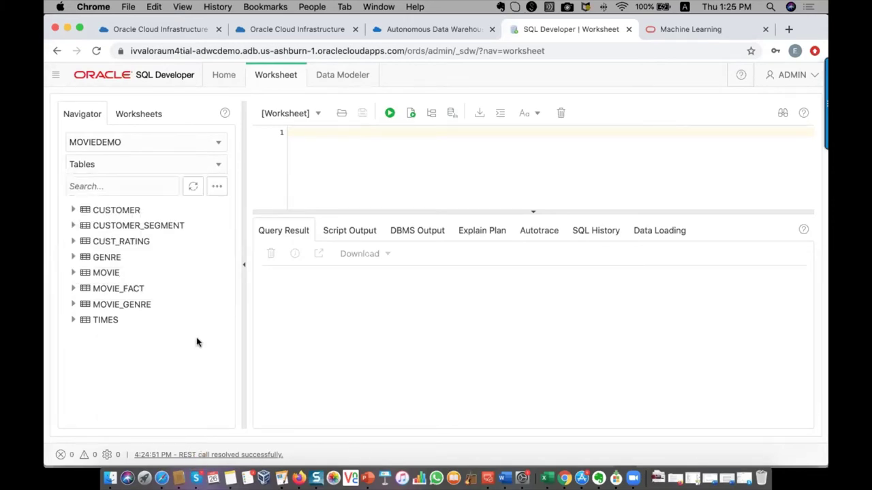
click(124, 213)
Write a select * query on customer with a misspelled moviedemo schema and run it, hitting ORA-00942
click(331, 162)
text(select *)
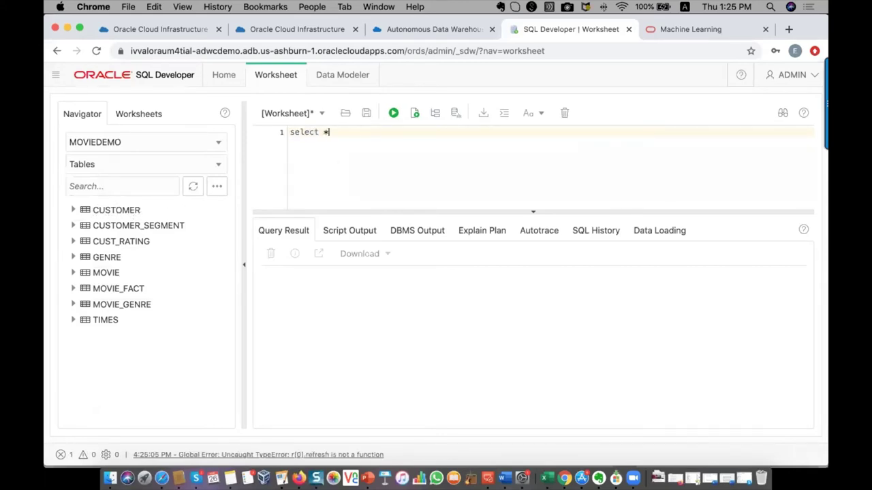
text( from mooviedemo.c)
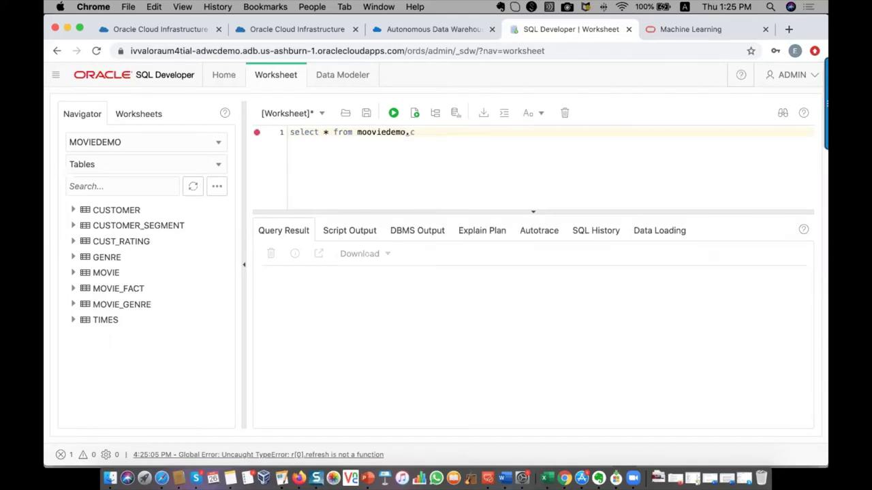
key(BackSpace)
text(.customer)
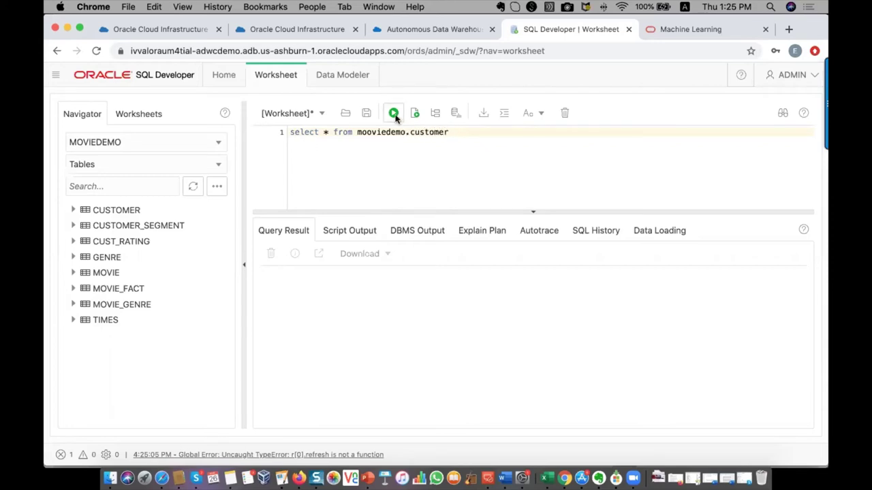
key(super+a)
key(ctrl+Return)
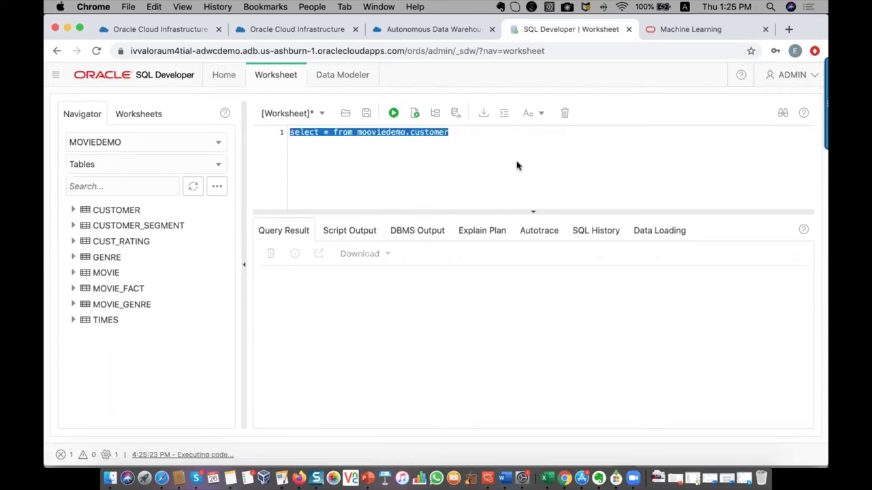
Remove the duplicate 'o' and rerun 'select * from moviedemo.customer'
click(448, 133)
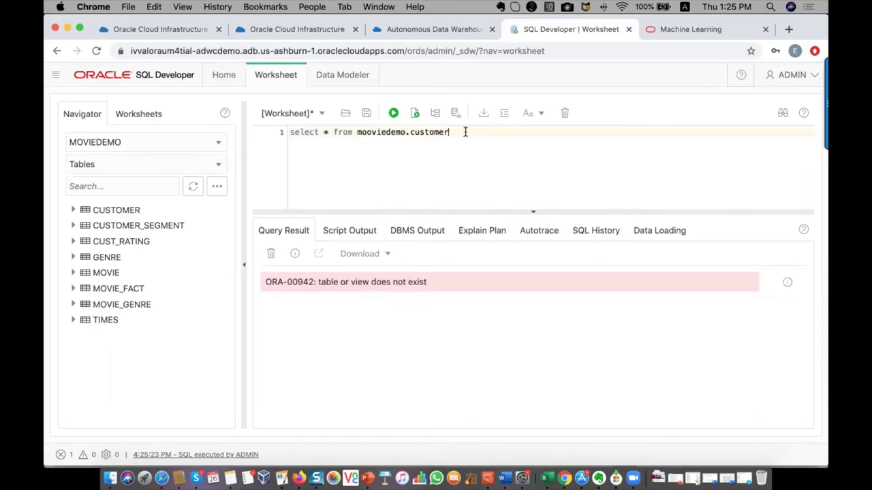
click(366, 133)
key(BackSpace)
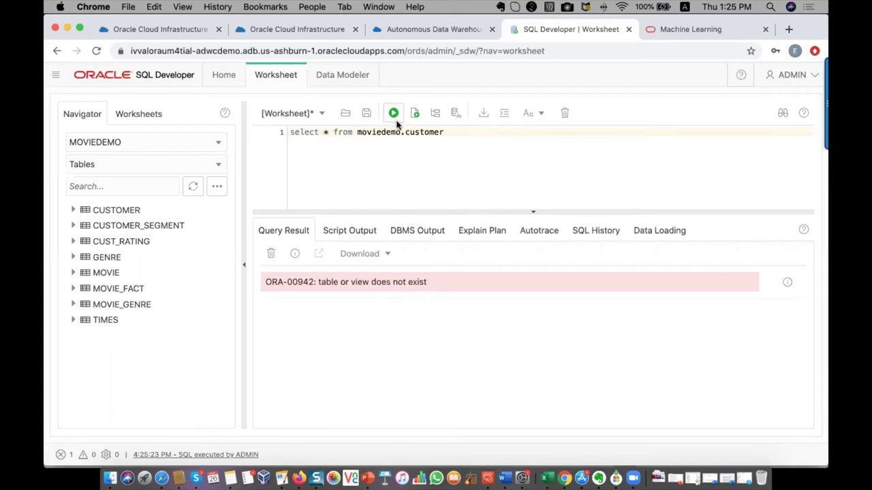
key(super+a)
key(super+Return)
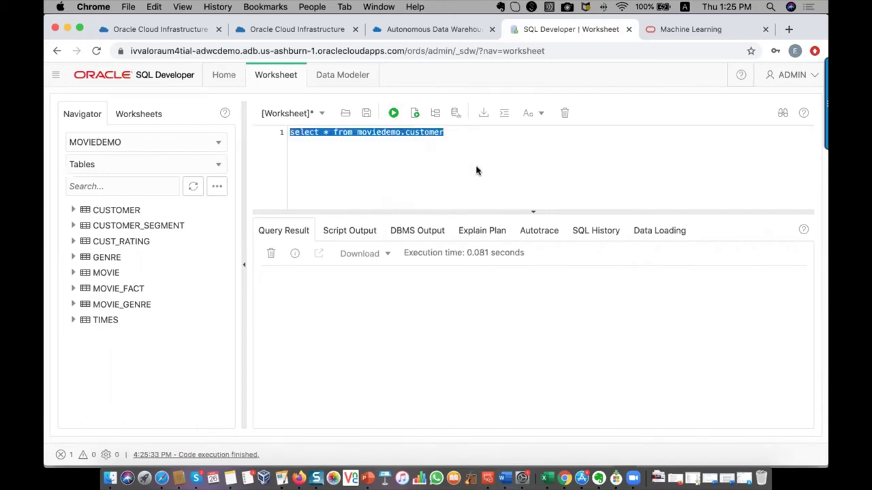